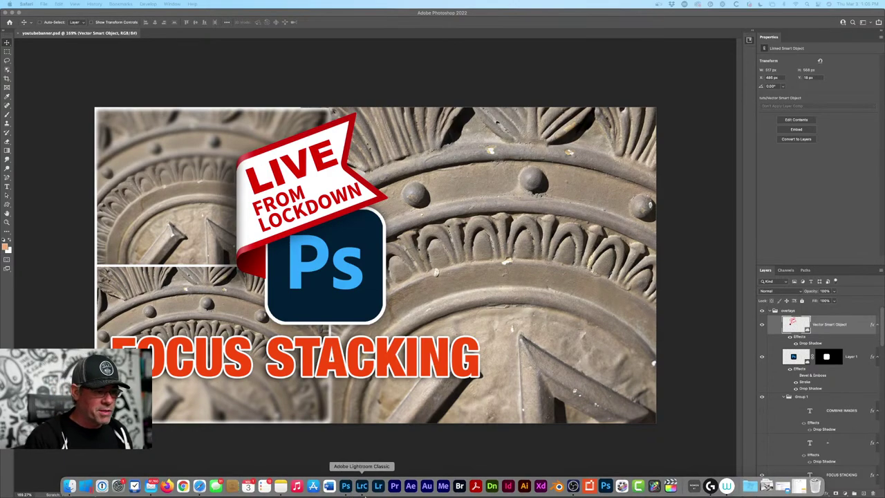
Open the Focus Stack photos in Lightroom Classic and flip between _DSC6928.ARW and _DSC6929.ARW at full size.
left_click(363, 488)
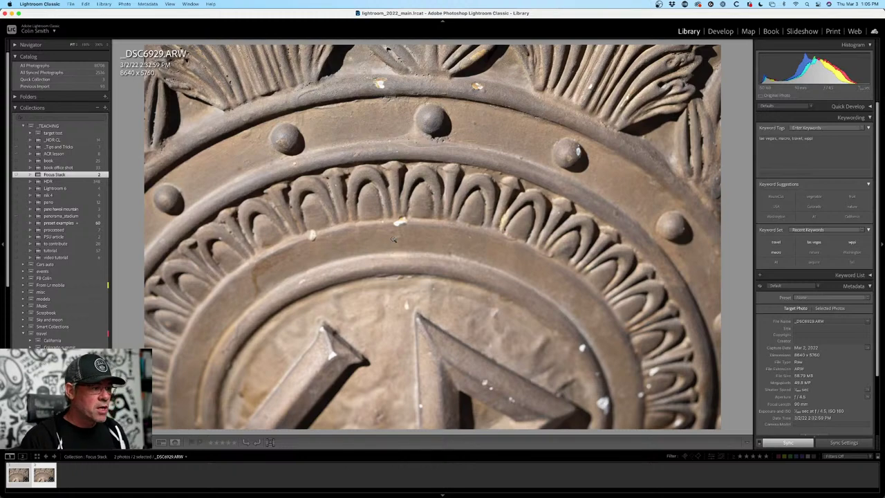
key("g")
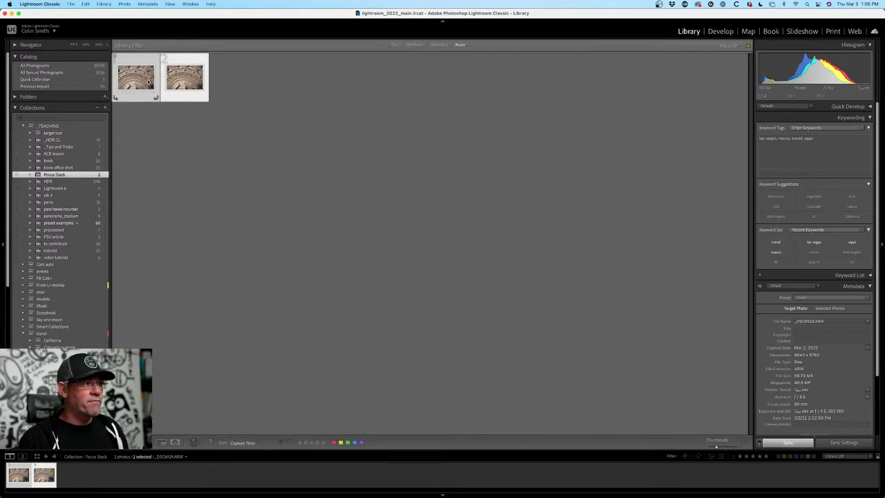
double_click(148, 80)
key("Left")
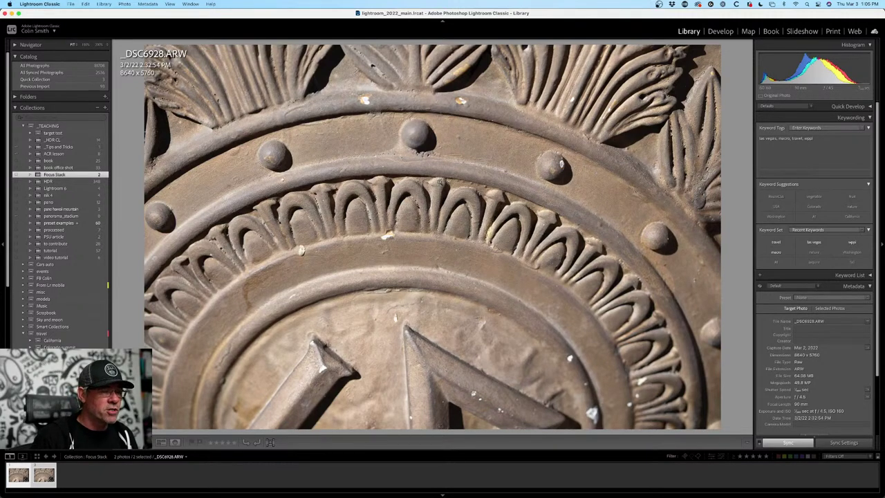
key("Right")
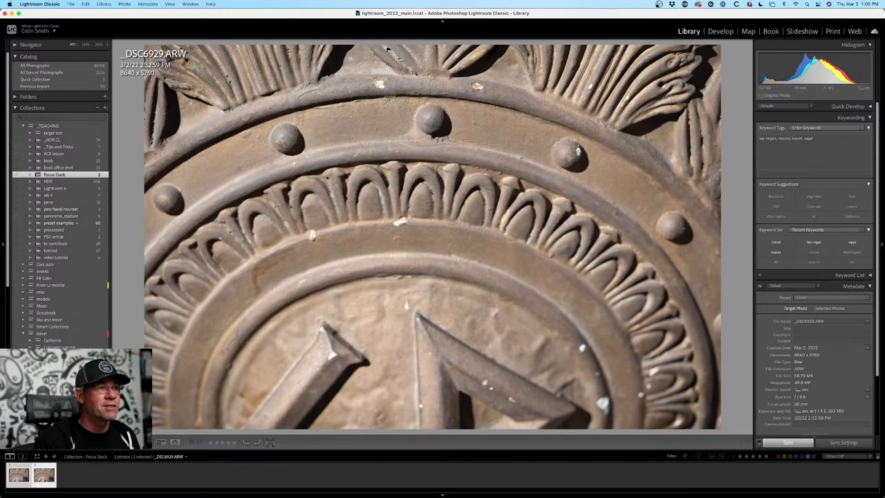
left_click(415, 76)
left_click_drag(184, 117, 325, 277)
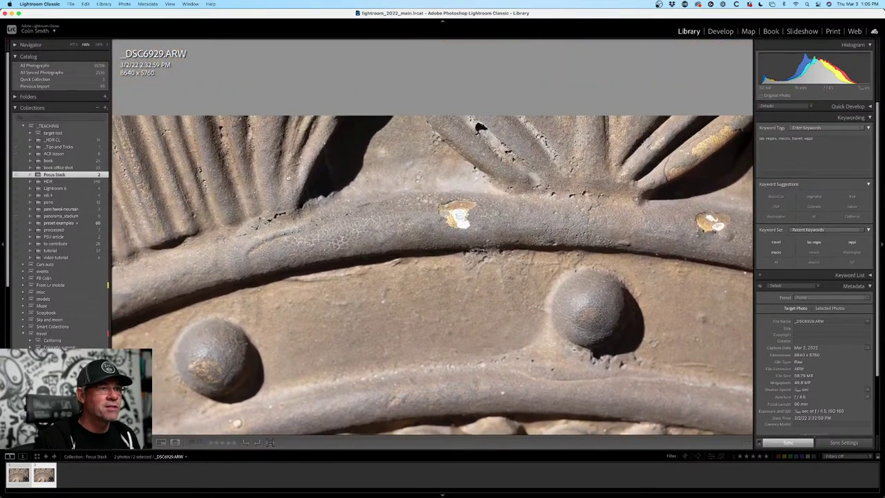
left_click_drag(549, 200, 528, 90)
left_click_drag(510, 220, 505, 84)
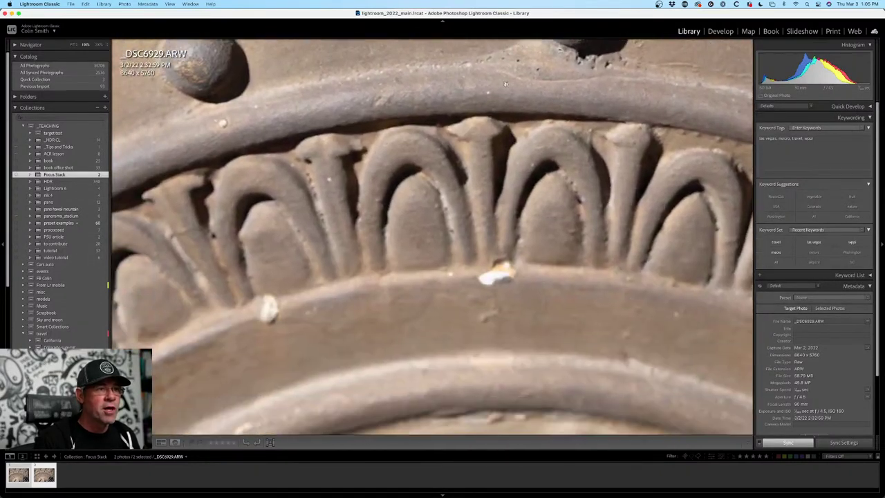
left_click_drag(455, 287, 447, 56)
left_click_drag(460, 304, 448, 121)
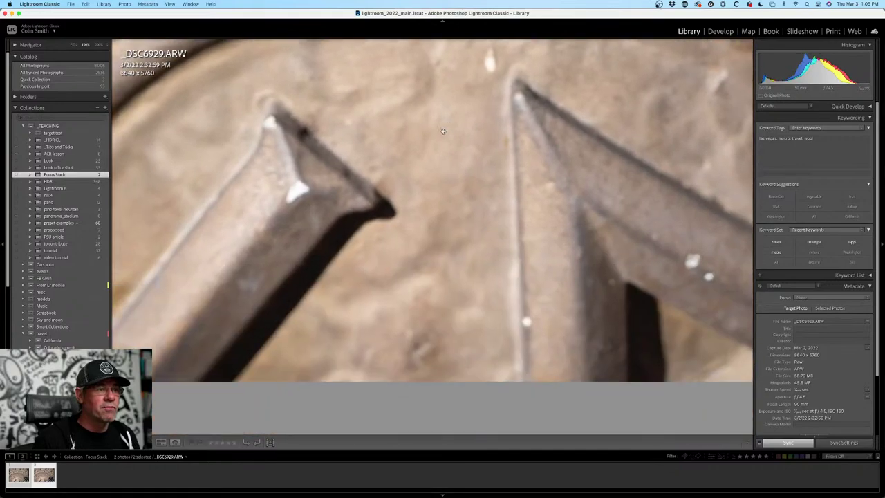
left_click(443, 129)
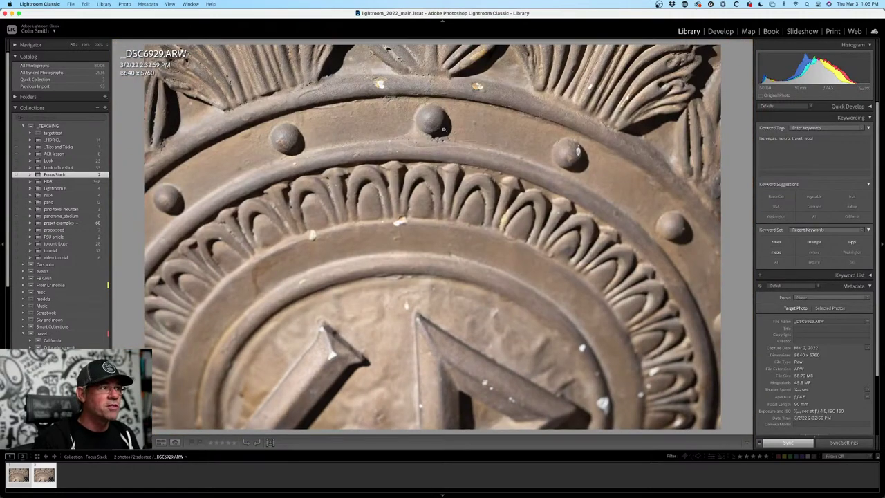
key("Left")
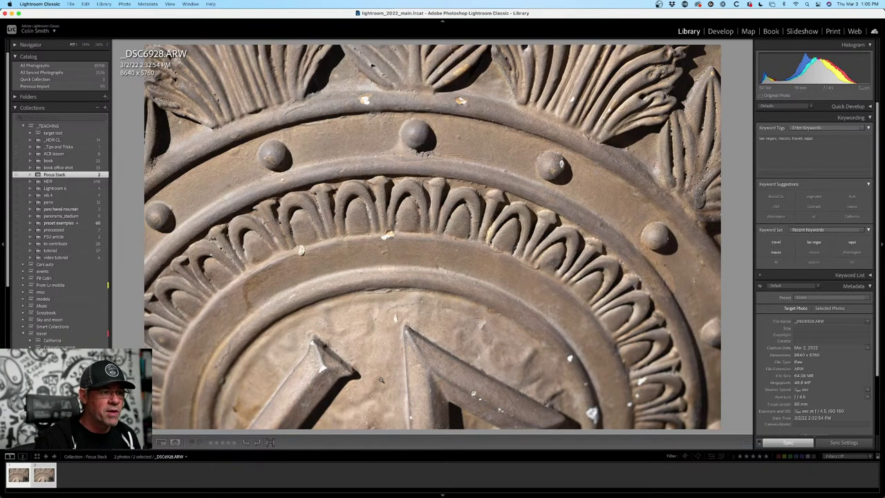
left_click(358, 359)
left_click_drag(358, 359, 462, 157)
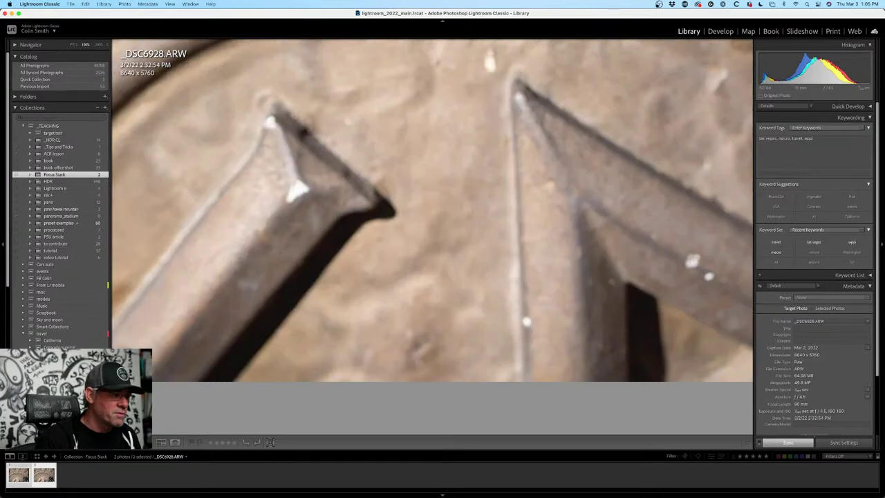
key("Right")
key("Left")
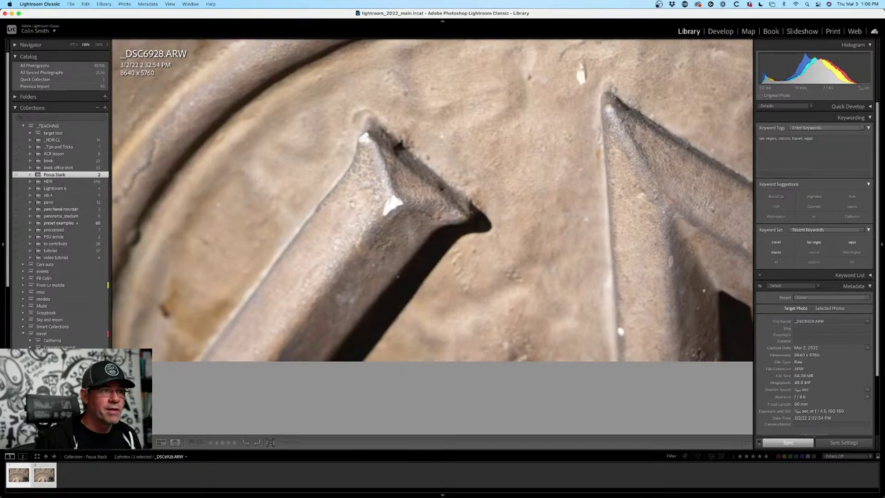
left_click_drag(682, 176, 555, 215)
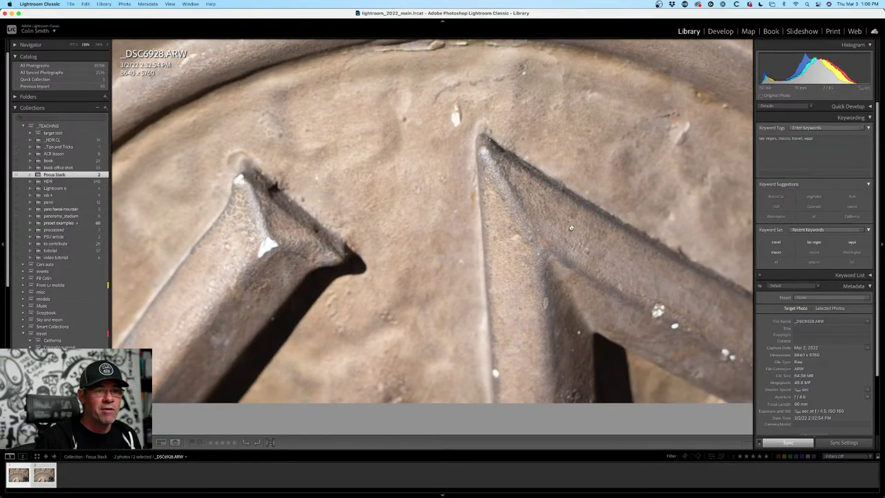
left_click(571, 228)
left_click(412, 90)
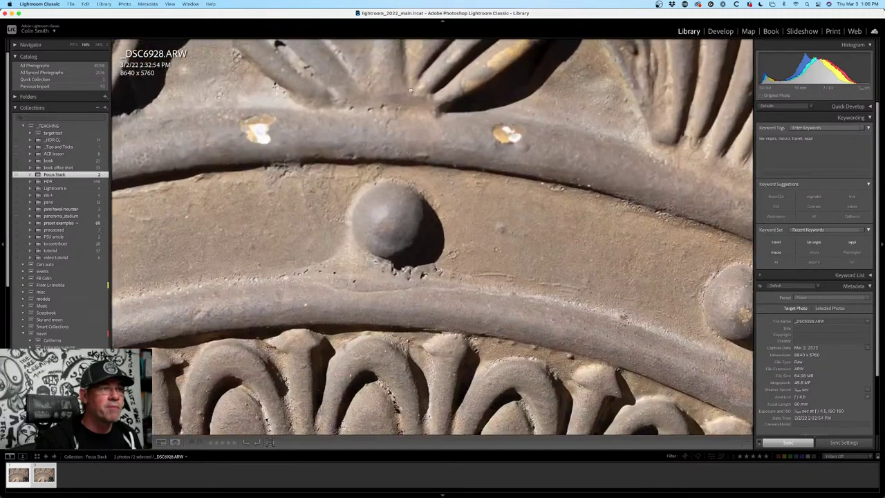
left_click_drag(411, 90, 443, 222)
left_click(494, 215)
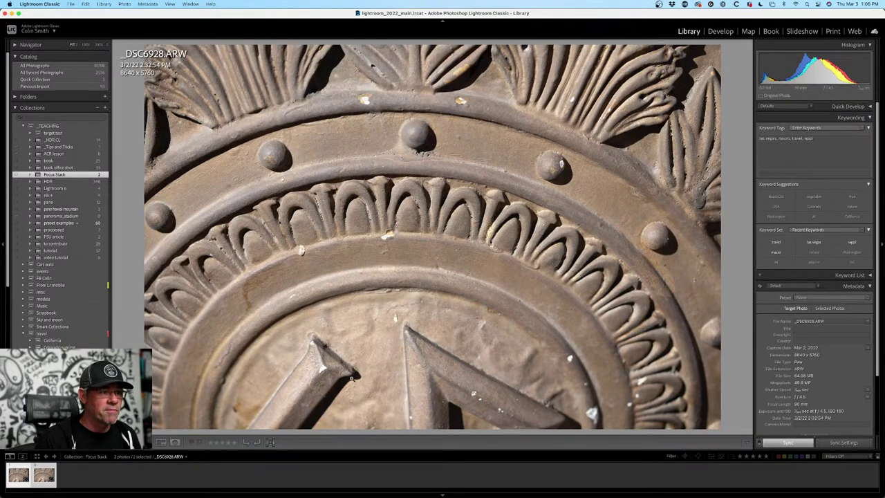
key("Right")
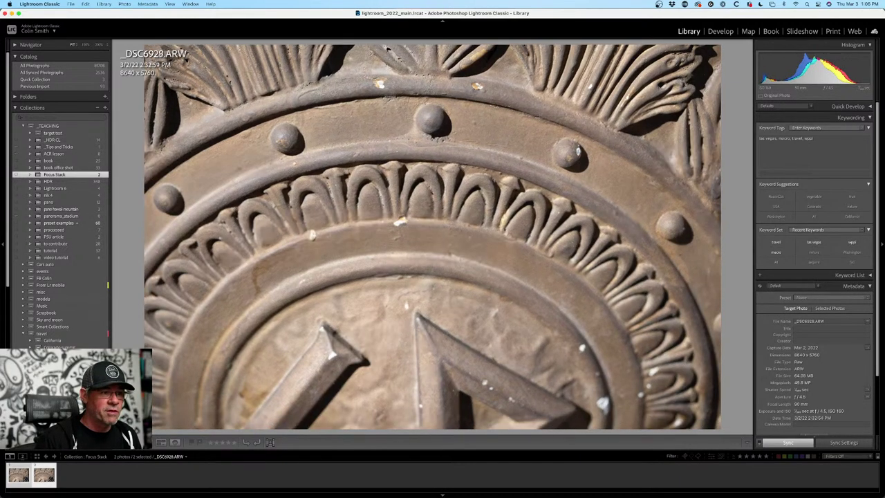
key("Left")
key("Right")
key("Left")
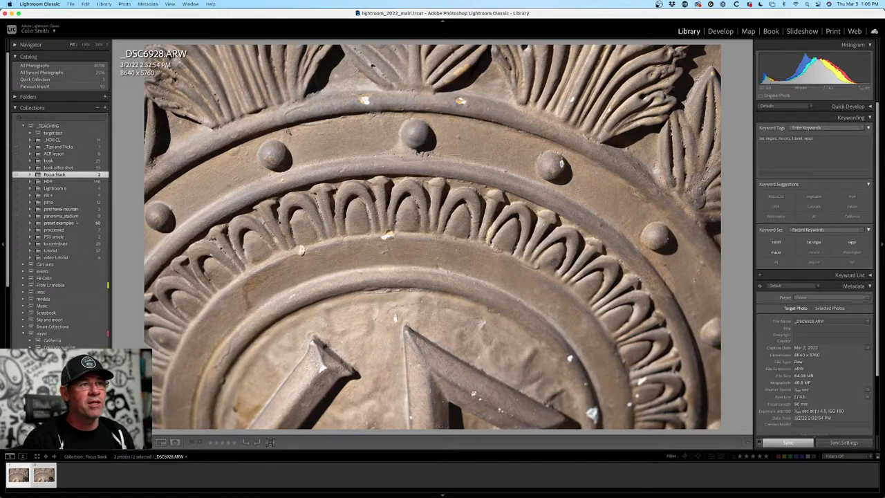
Send _DSC6929.ARW and _DSC6928.ARW to Photoshop with Edit In > Open as Layers in Photoshop.
right_click(383, 139)
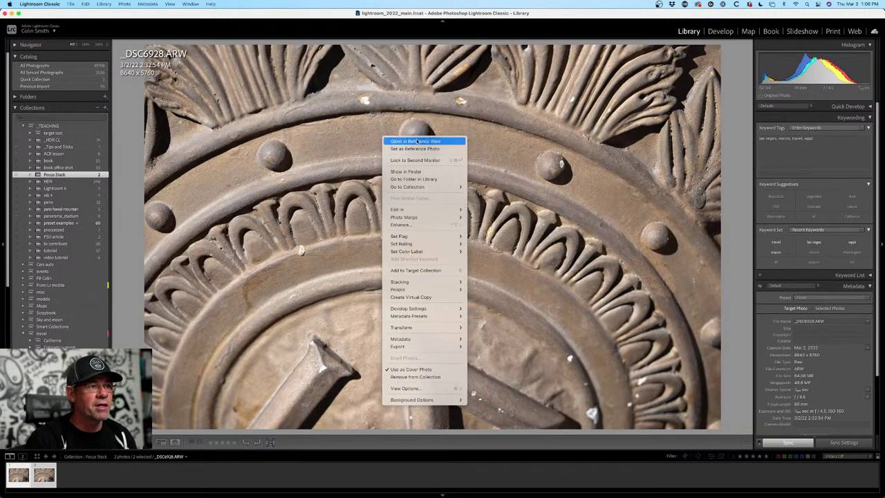
mouse_move(418, 209)
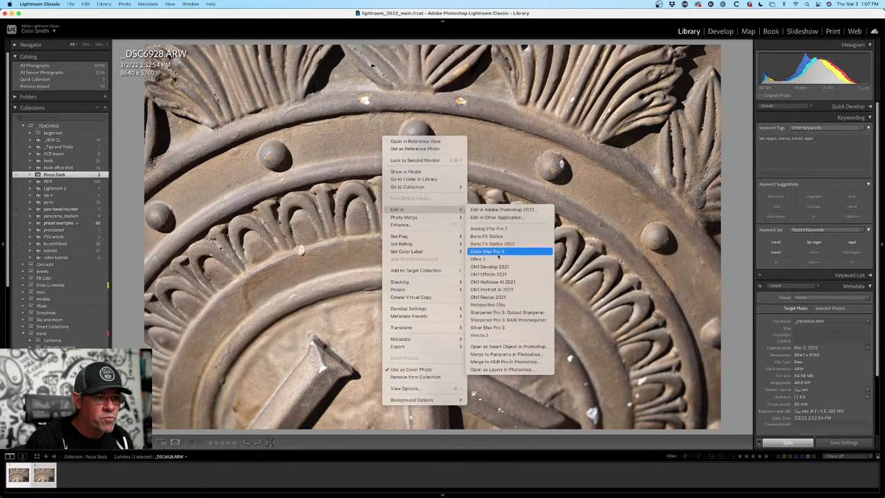
left_click(504, 370)
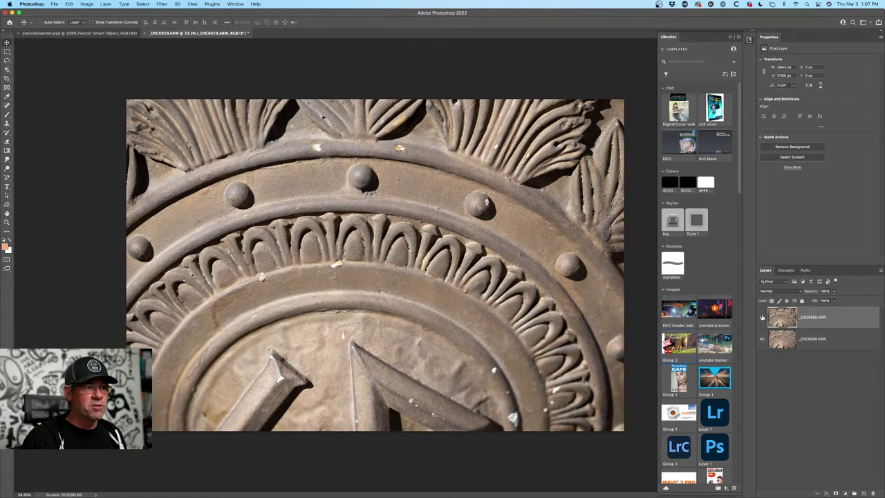
Compare the two photo layers' focus, then duplicate both layers.
left_click(762, 317)
left_click(763, 317)
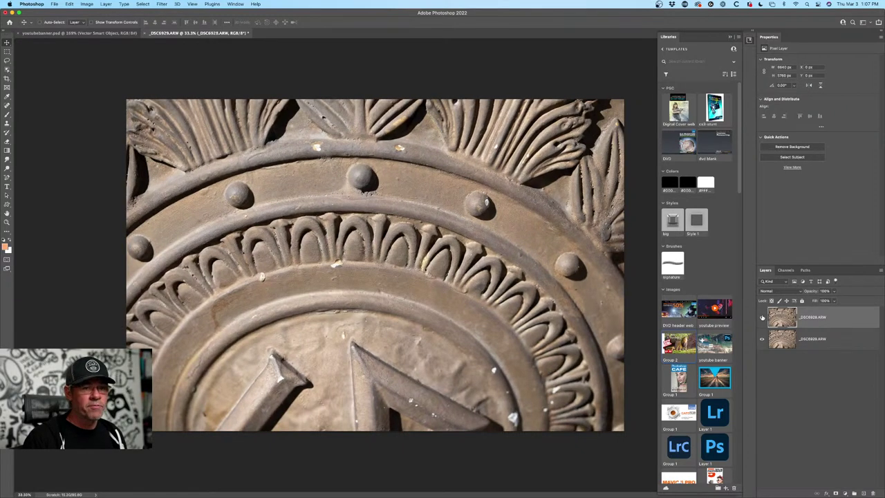
left_click(762, 316)
left_click(762, 317)
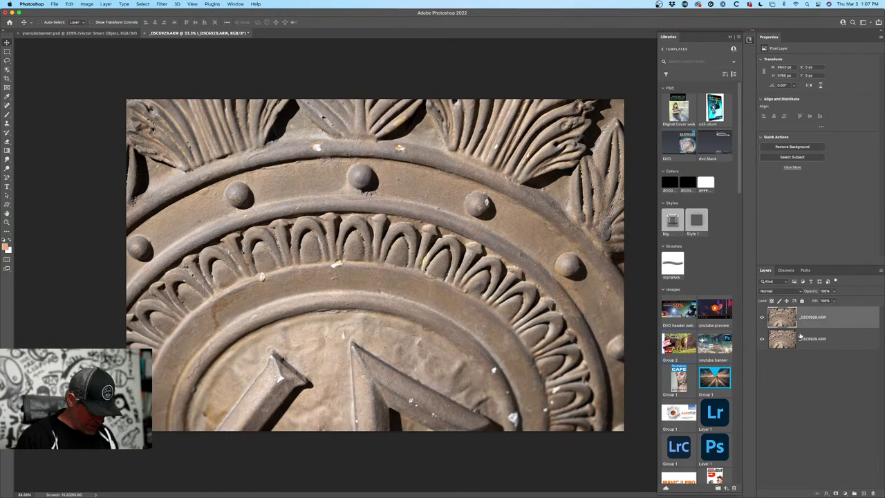
left_click(808, 338, "shift")
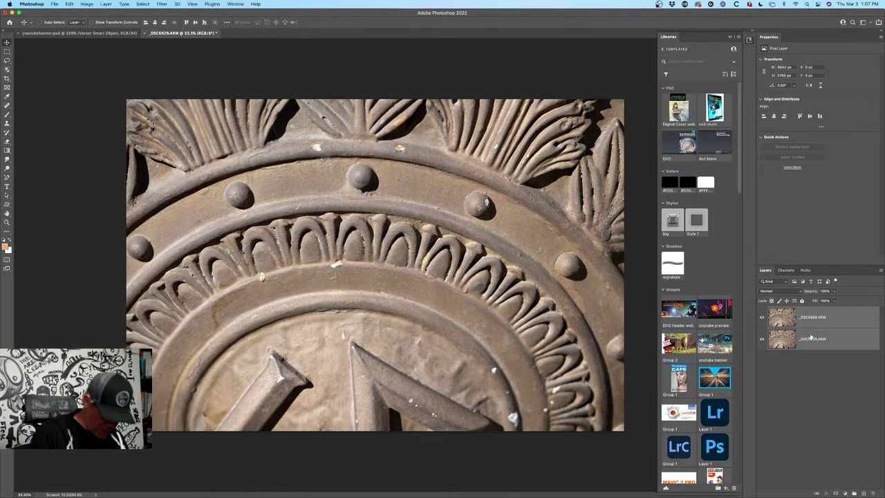
key("super+j")
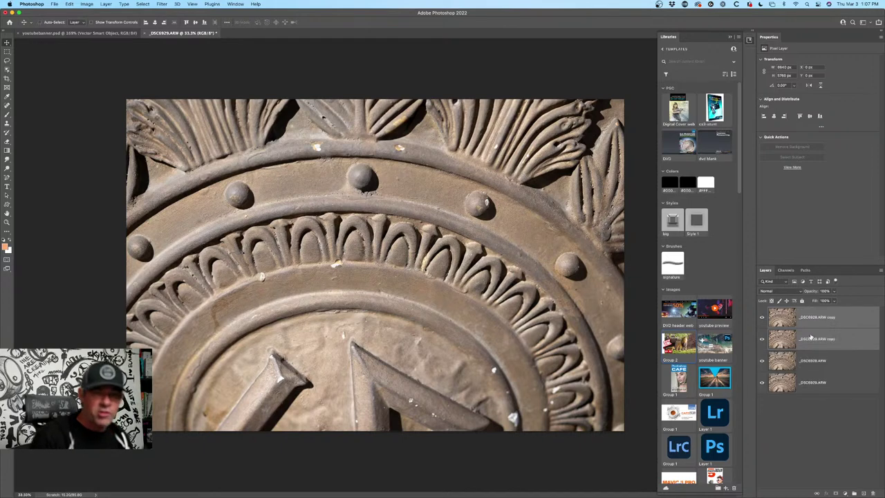
Hide the original _DSC6929.ARW layer and compare the top copy against the layer below.
left_click(763, 360)
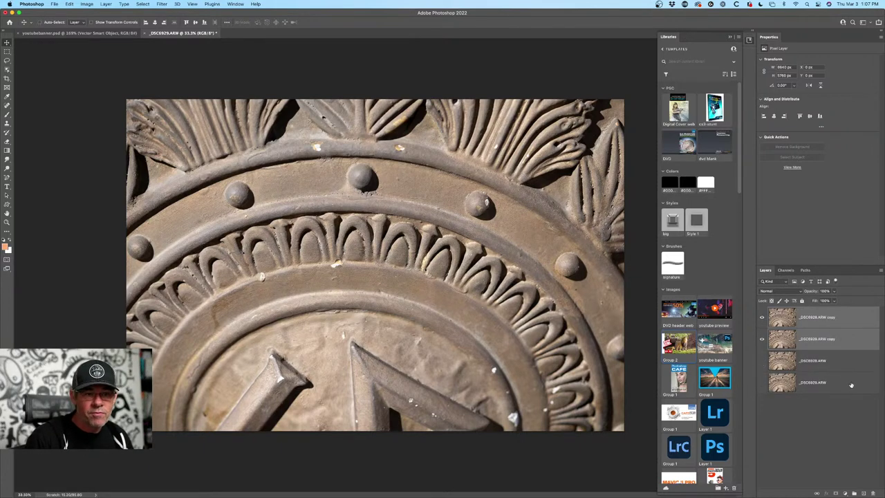
left_click(810, 317)
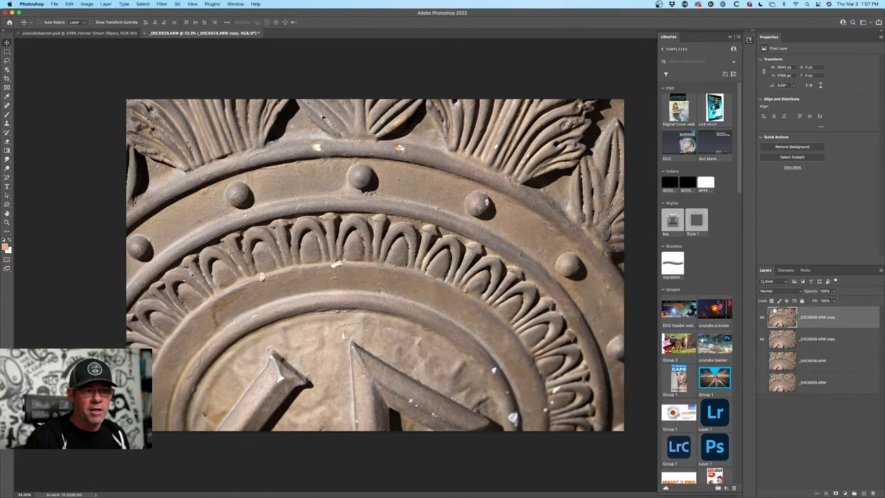
left_click(762, 317)
left_click(763, 317)
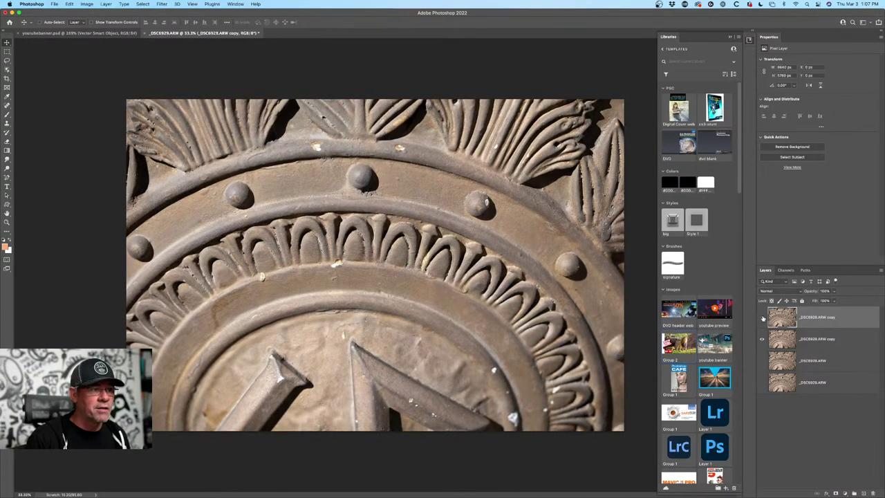
left_click(763, 317)
left_click(762, 317)
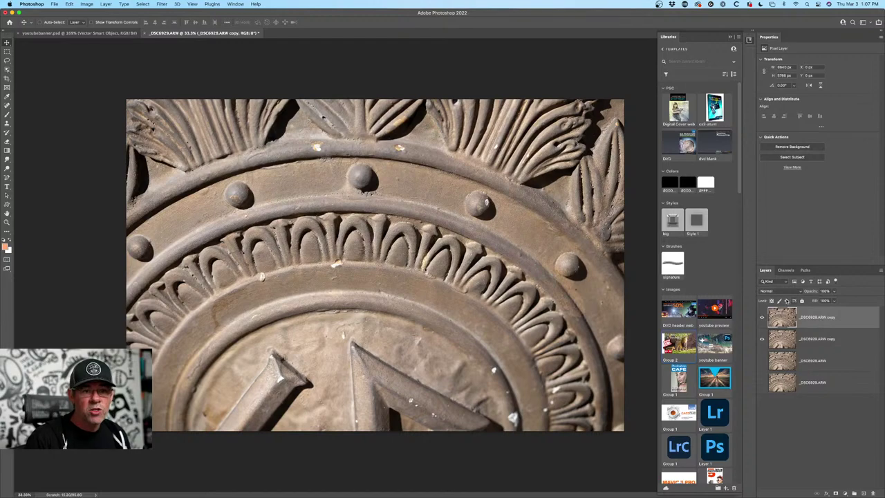
Try blend modes and opacity on the top copy, ending at 100% opacity in Difference mode.
left_click(780, 291)
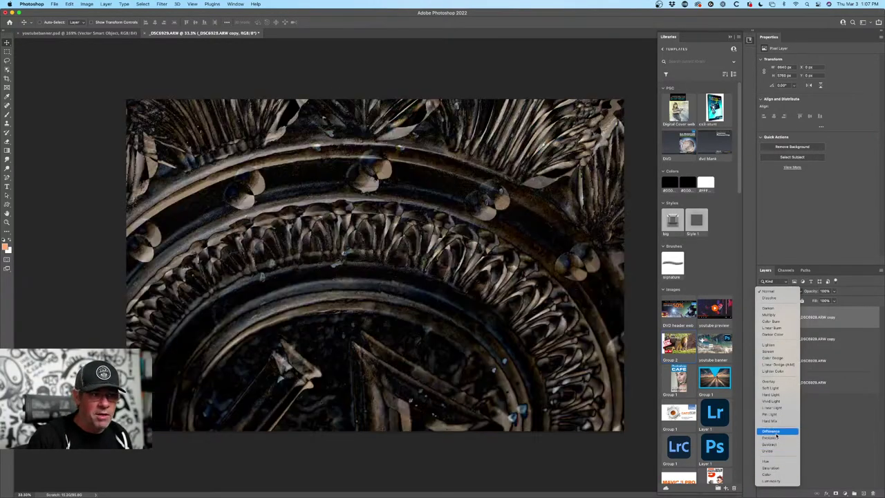
left_click(773, 431)
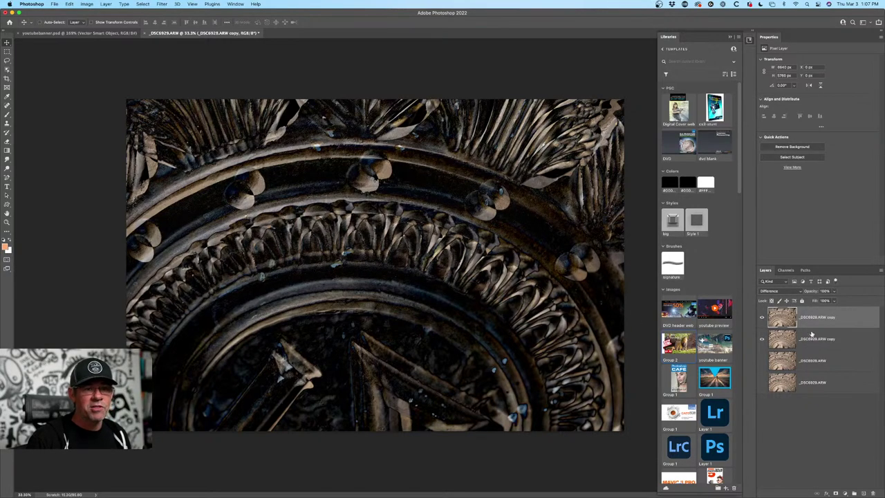
left_click(772, 291)
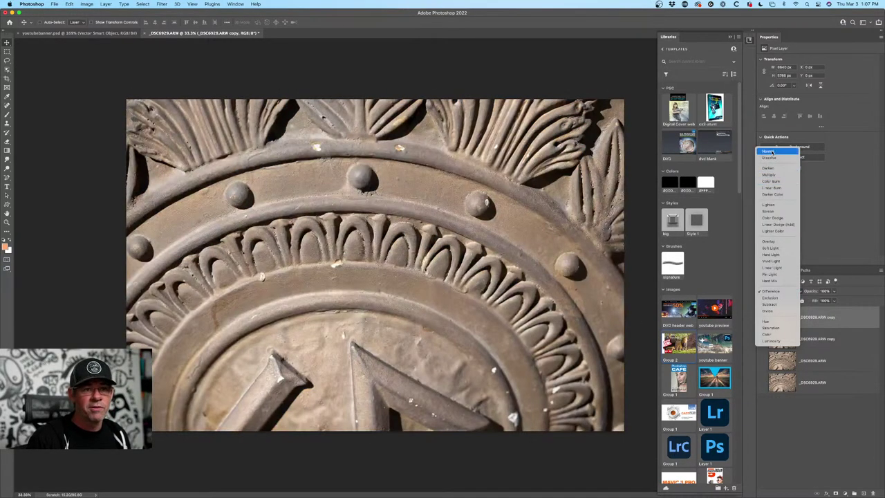
left_click(772, 151)
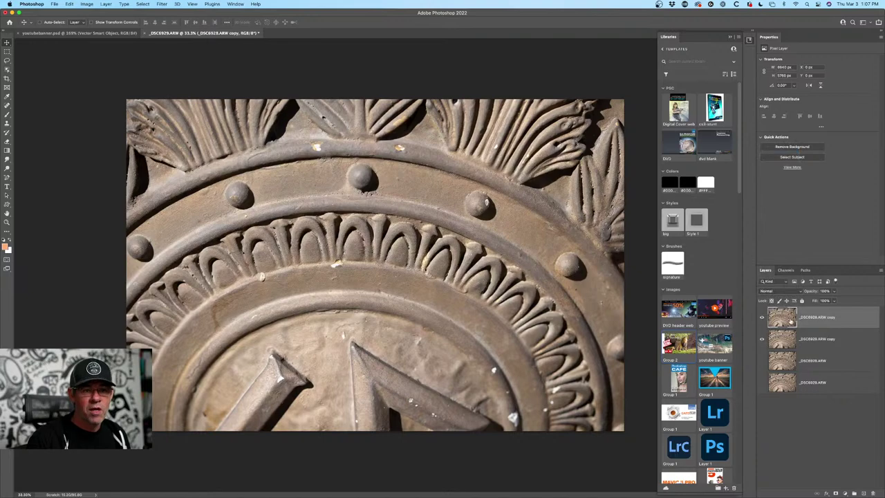
left_click_drag(810, 293, 797, 292)
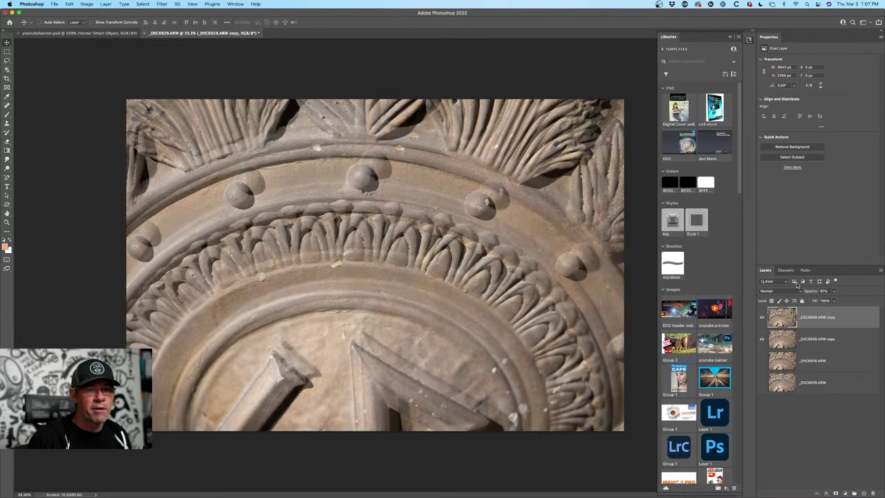
left_click(817, 292)
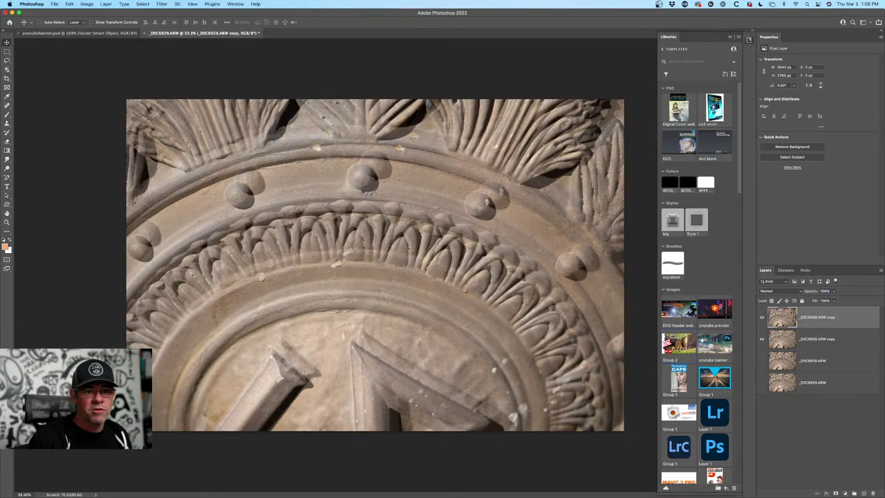
type("100")
key("Return")
left_click(773, 291)
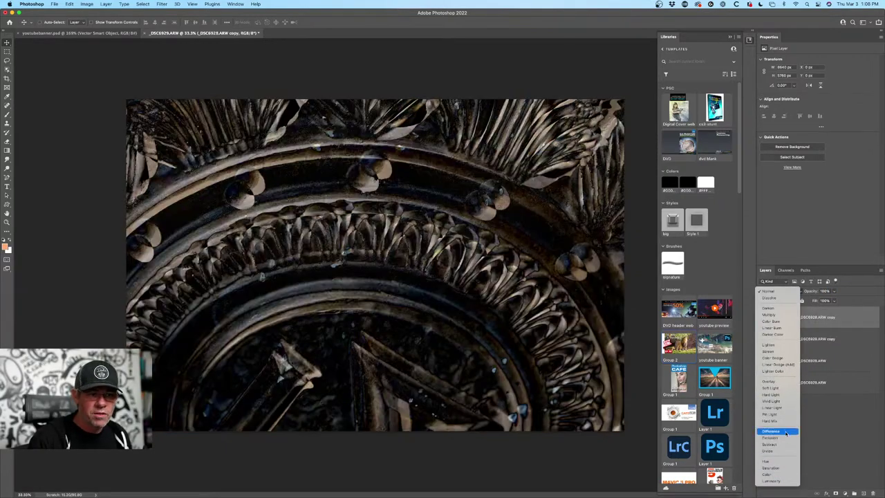
left_click(771, 431)
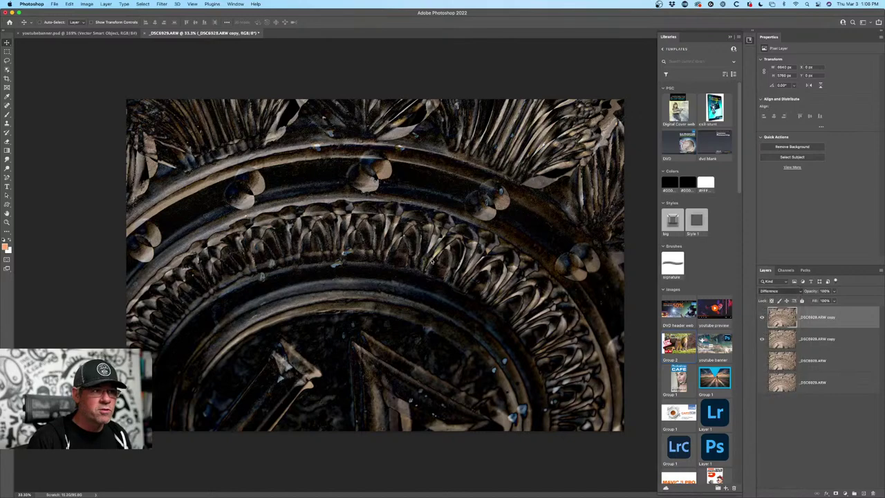
Move, rotate about 2° clockwise and enlarge the top copy until it matches the layer beneath.
mouse_move(445, 219)
left_mouse_down()
mouse_move(464, 198)
mouse_move(450, 225)
left_mouse_up()
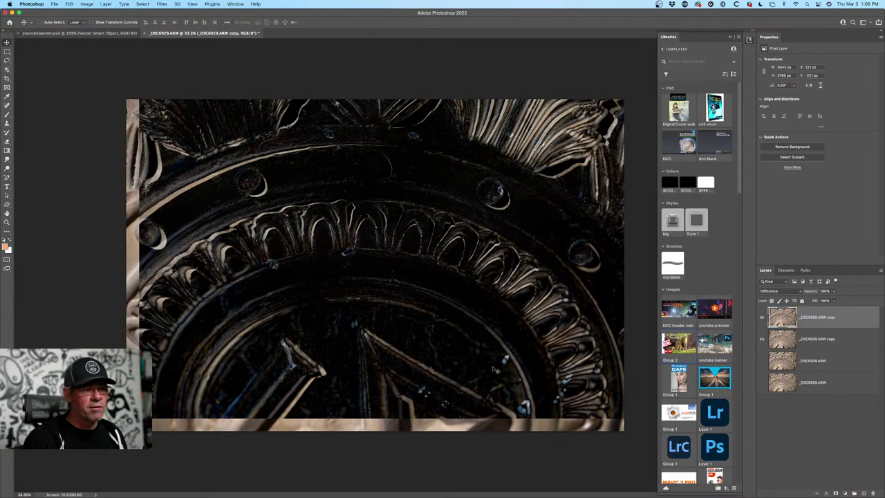
left_click_drag(258, 194, 257, 186)
key("super+t")
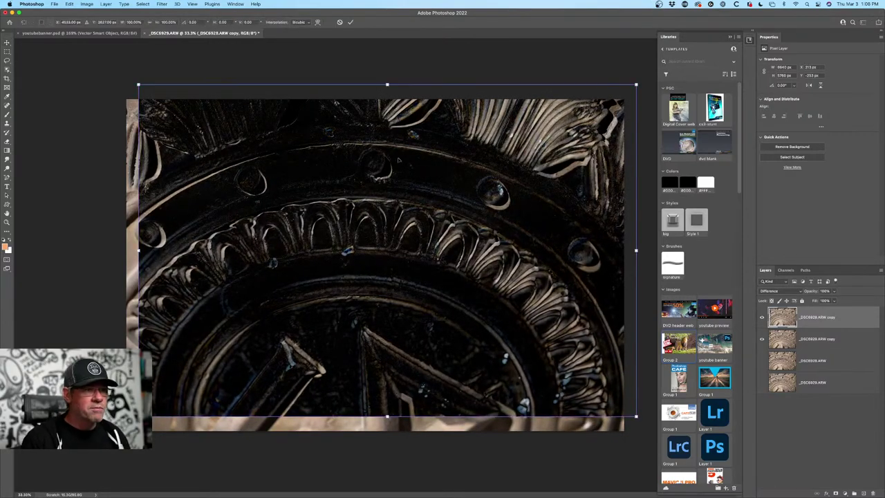
left_click_drag(641, 71, 657, 65)
left_click_drag(265, 265, 262, 268)
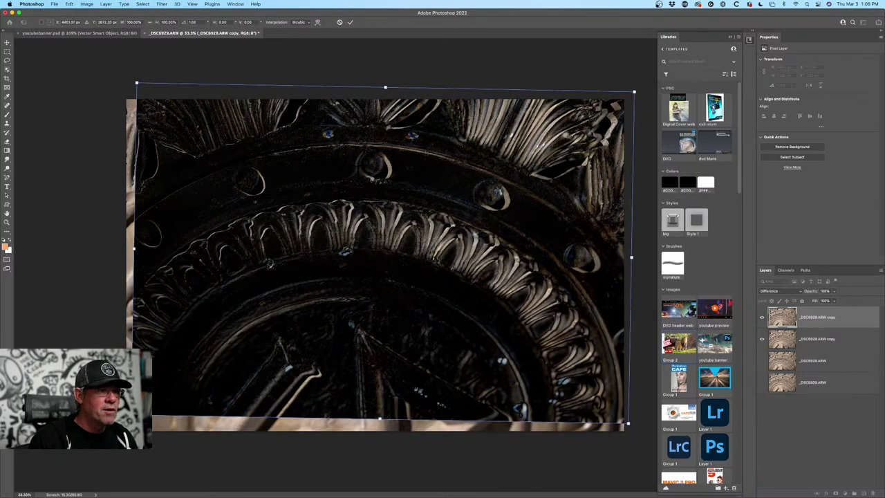
left_click_drag(634, 91, 640, 77)
left_click_drag(565, 122, 567, 129)
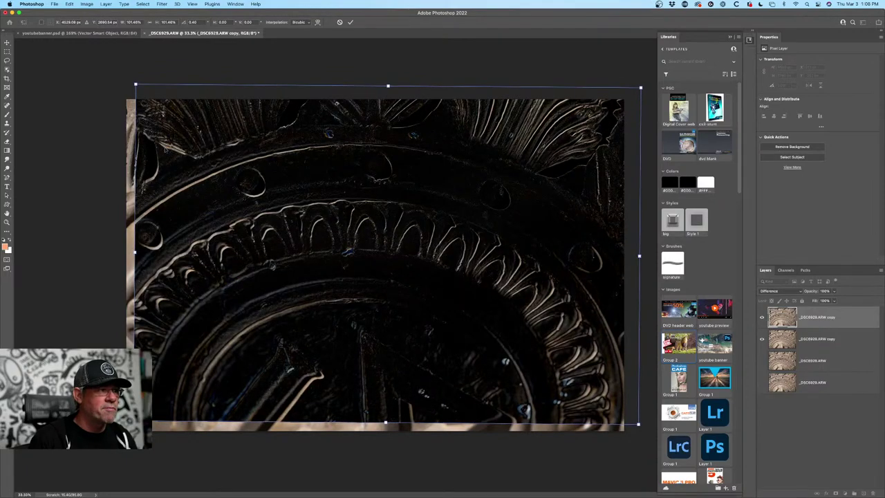
left_click_drag(135, 84, 132, 77)
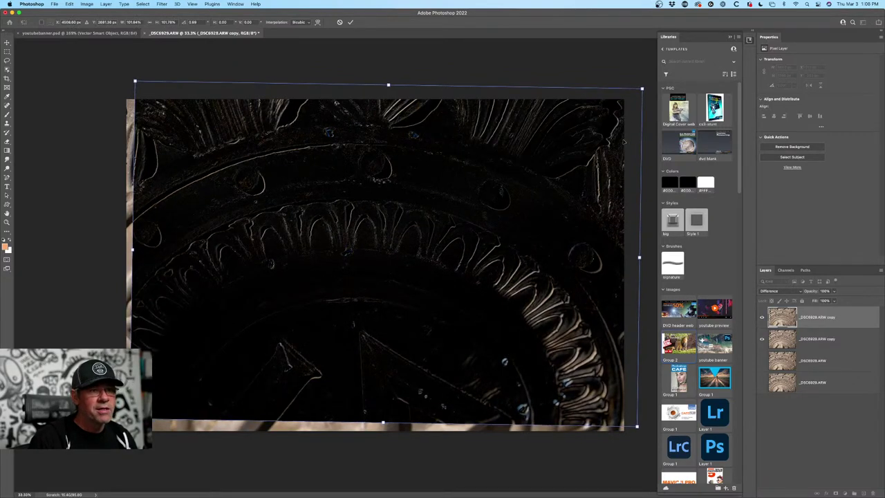
left_click_drag(642, 87, 642, 87)
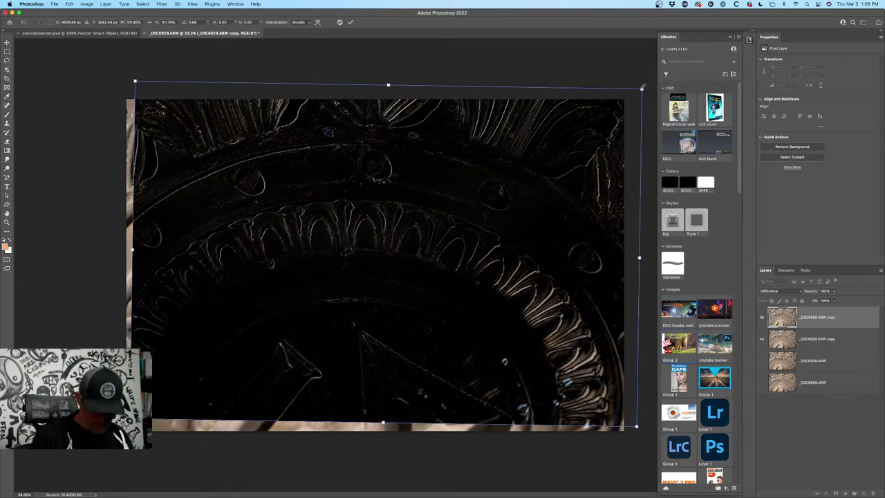
key("Return")
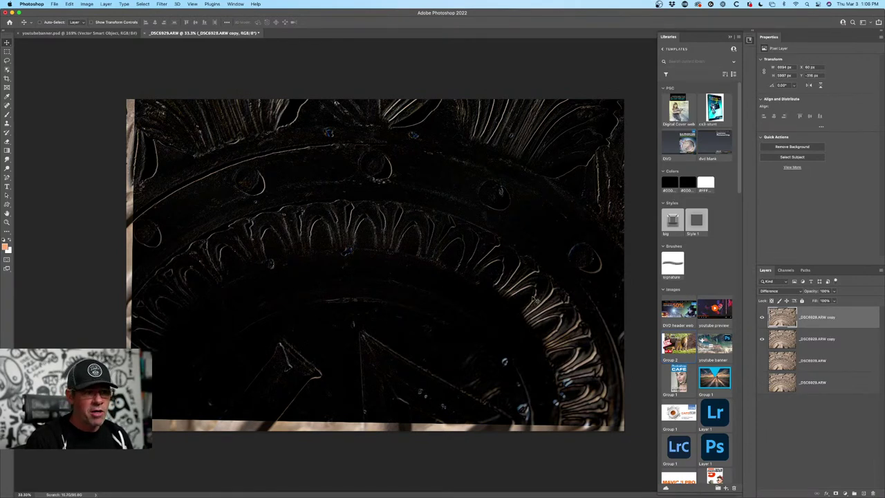
Return the top copy to Normal blending and give it a white layer mask.
left_click(781, 291)
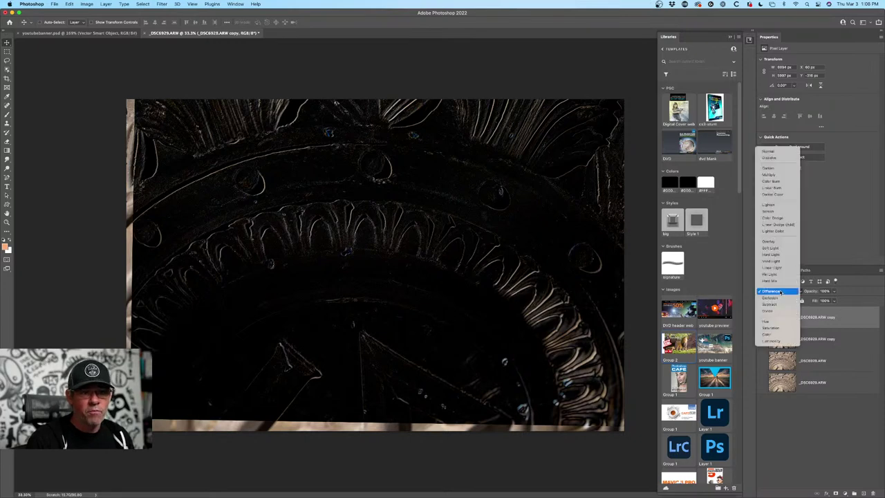
left_click(774, 154)
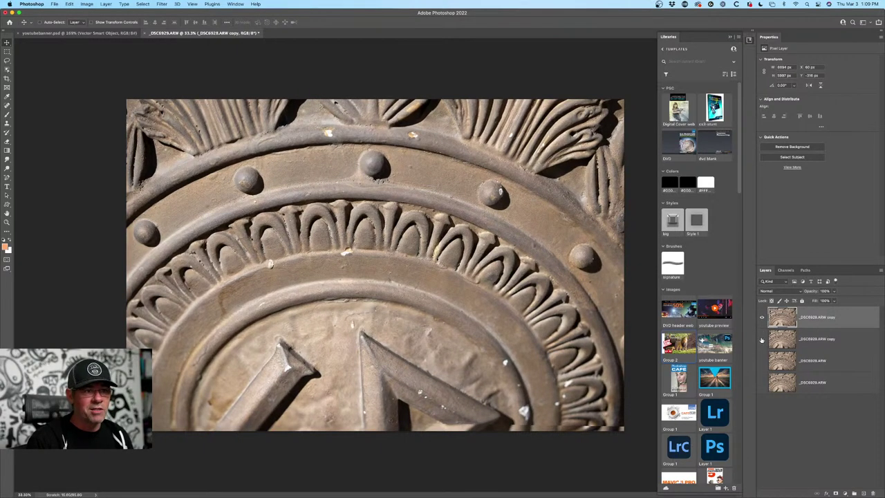
left_click(762, 340)
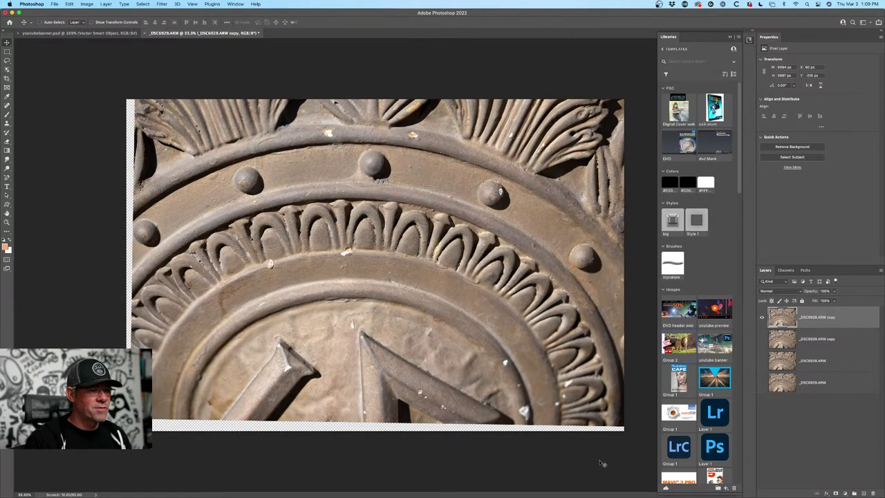
left_click(762, 339)
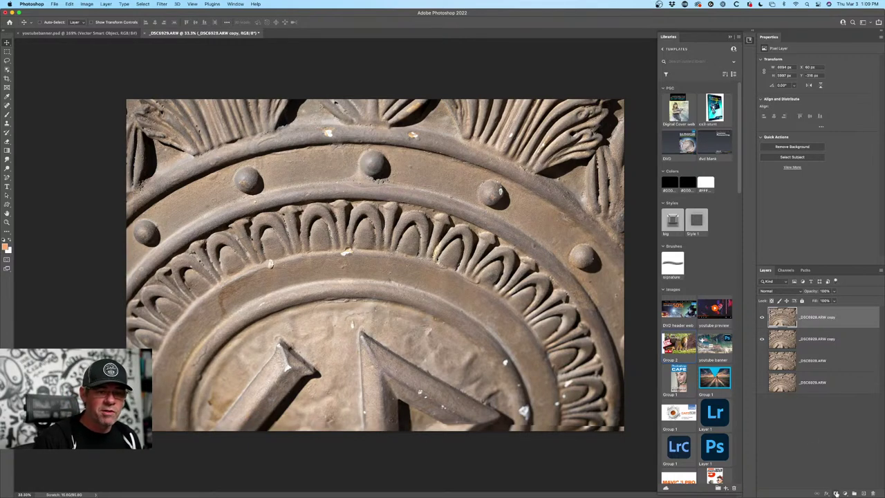
left_click(835, 493)
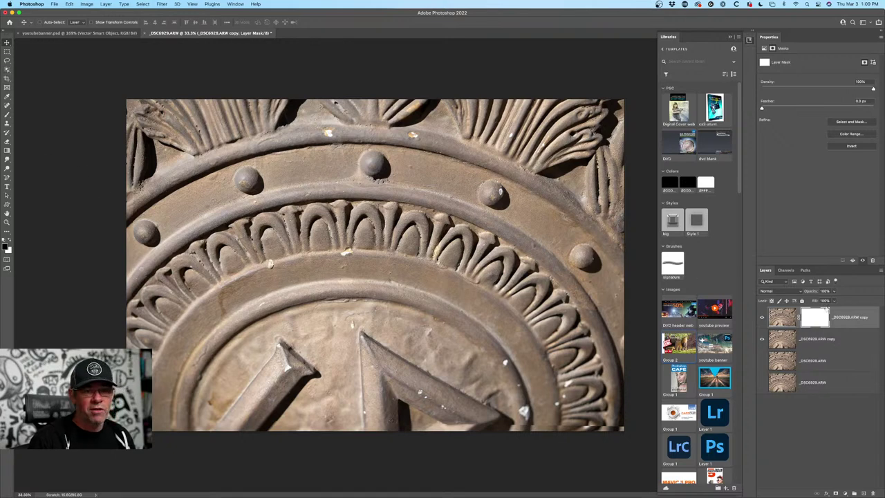
left_click(762, 317)
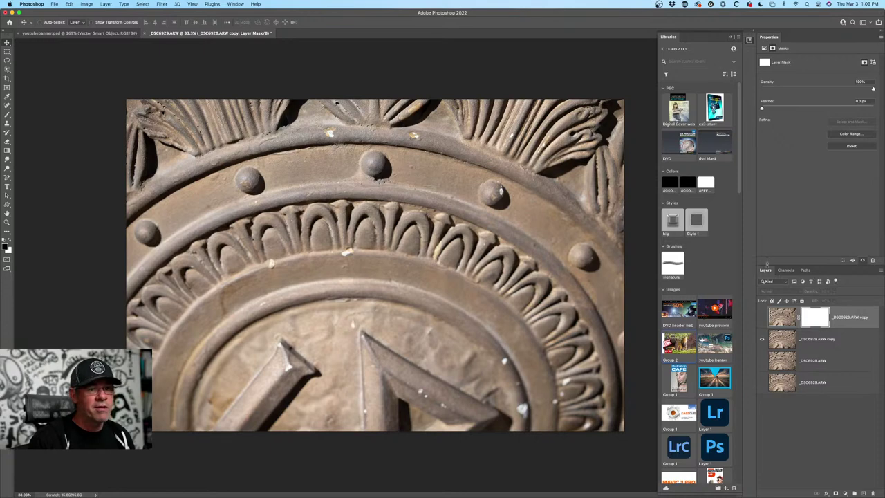
left_click(762, 318)
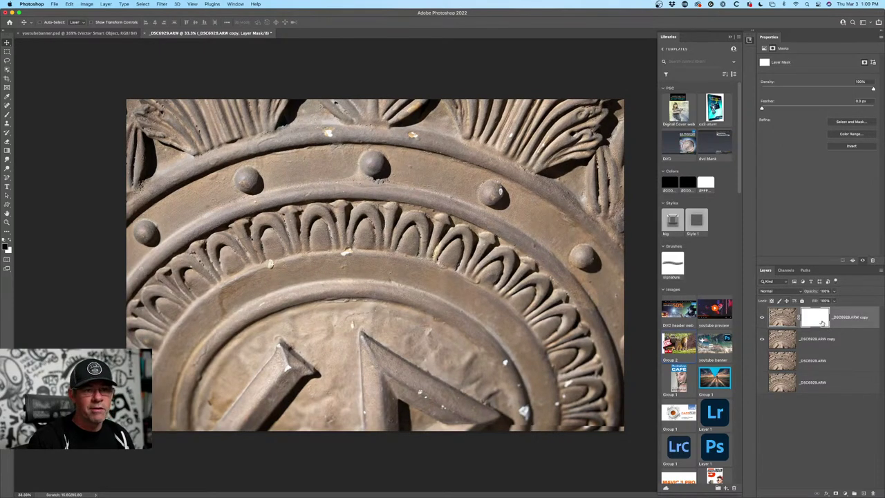
Paint black into the mask over the top stud and carved ring with the brush at 100% flow.
key("b")
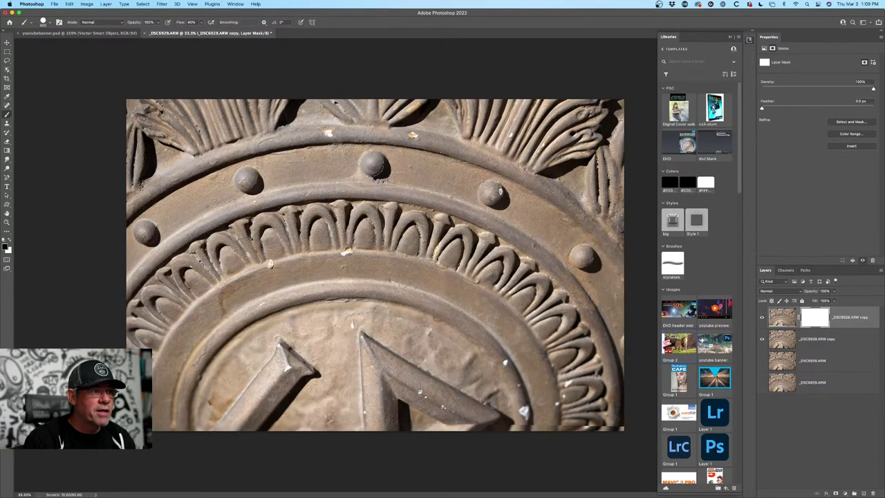
left_click(377, 163)
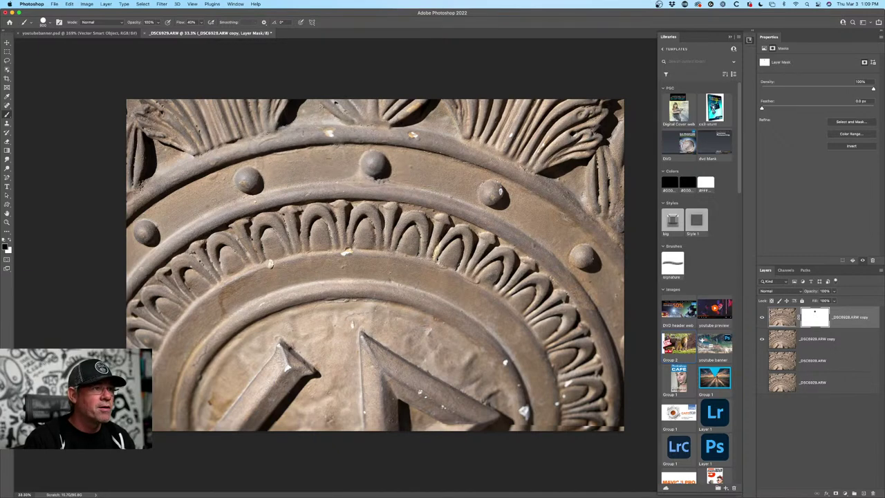
mouse_move(122, 188)
left_mouse_down()
mouse_move(260, 186)
mouse_move(307, 195)
left_mouse_up()
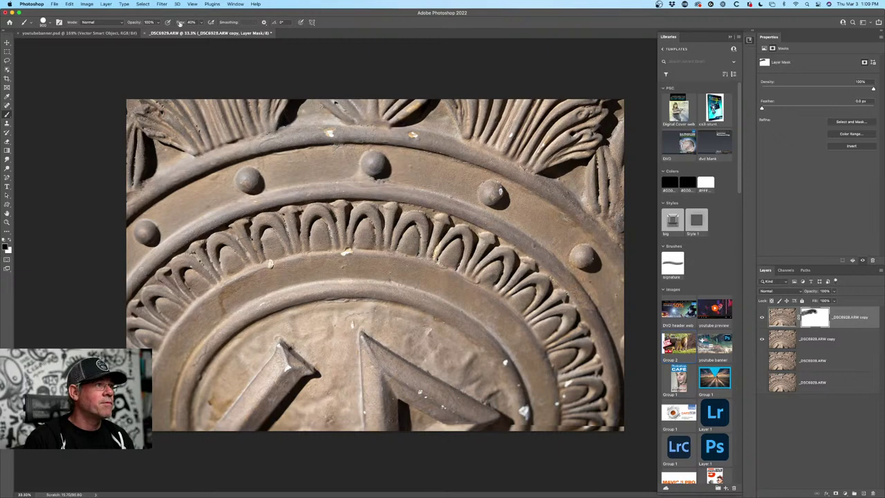
left_click_drag(178, 22, 181, 23)
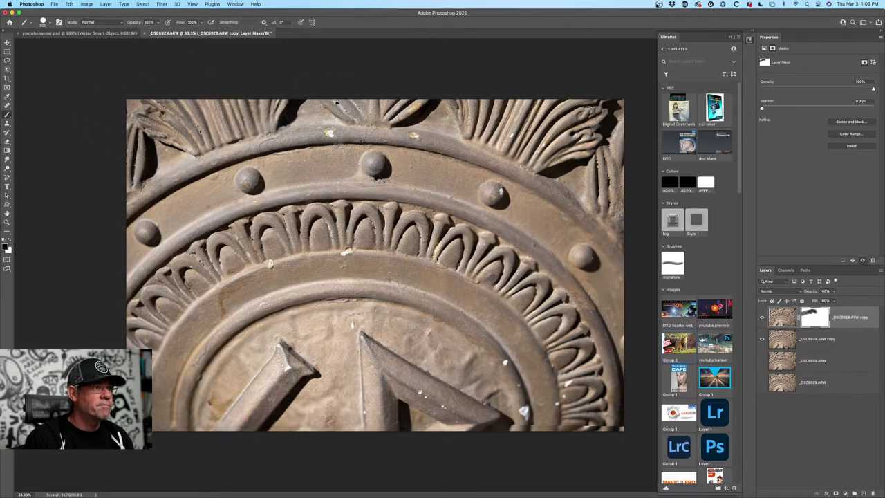
mouse_move(277, 211)
left_mouse_down()
mouse_move(252, 213)
mouse_move(148, 304)
mouse_move(235, 218)
left_mouse_up()
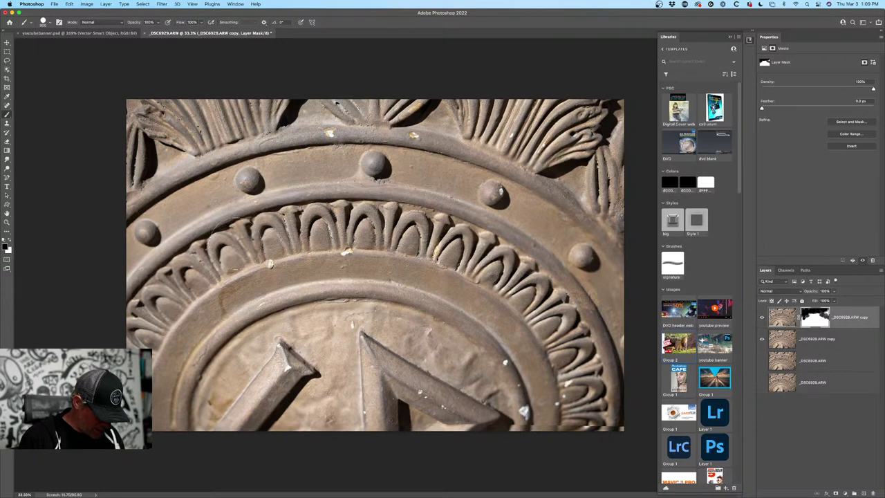
key("x")
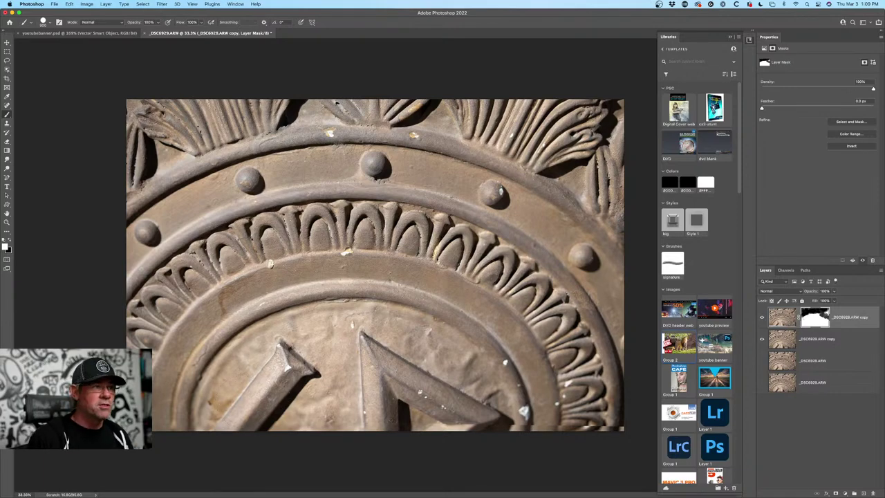
Delete the two copy layers and make both original photo layers visible again.
left_click(762, 316)
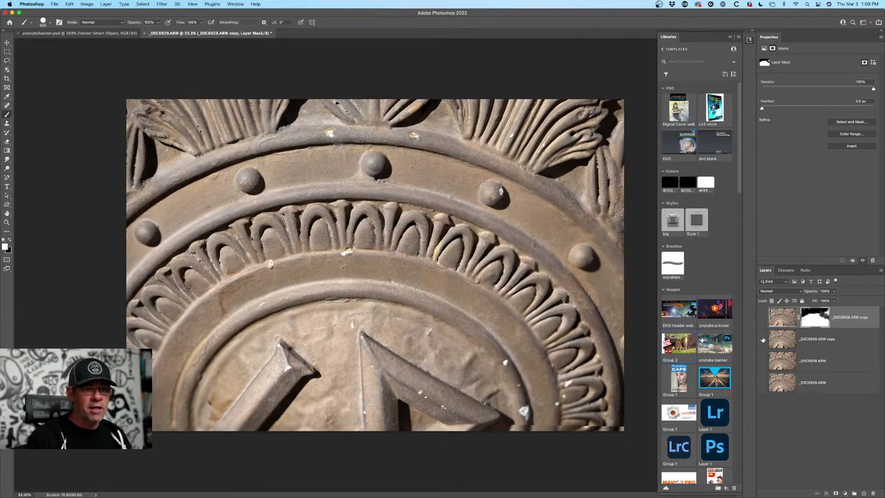
left_click(762, 338)
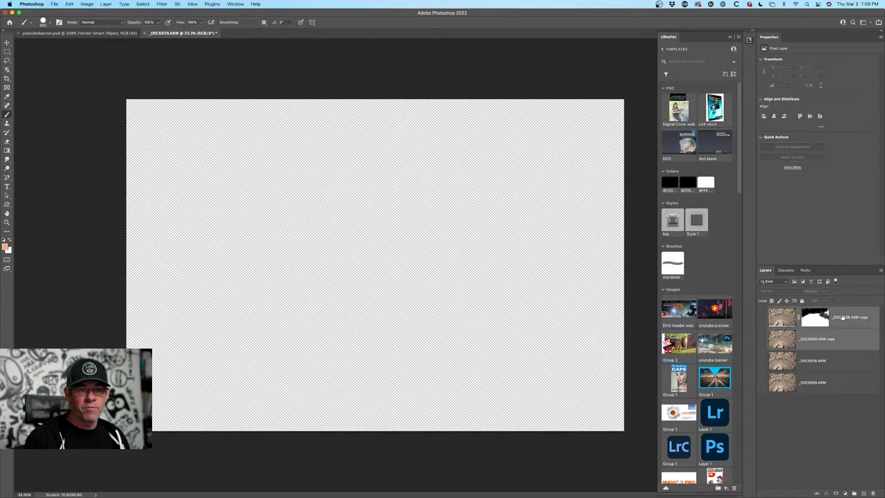
left_click(839, 318, "shift")
key("Delete")
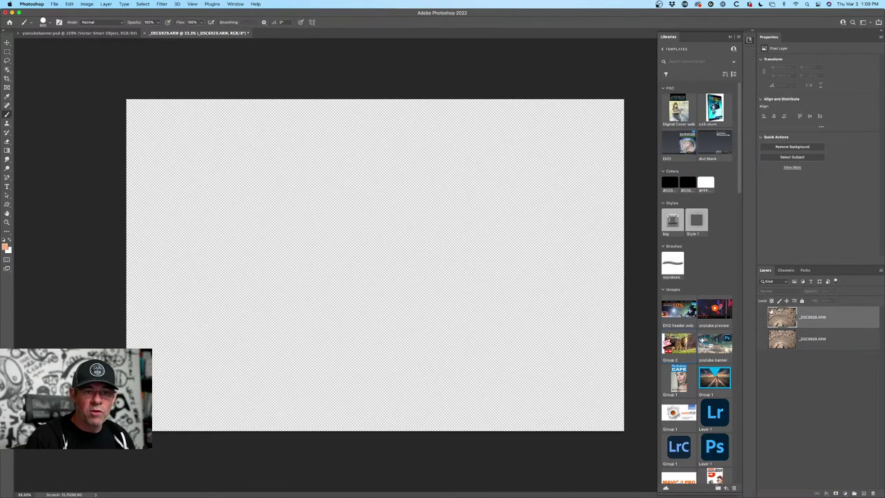
left_click(761, 317)
left_click(762, 339)
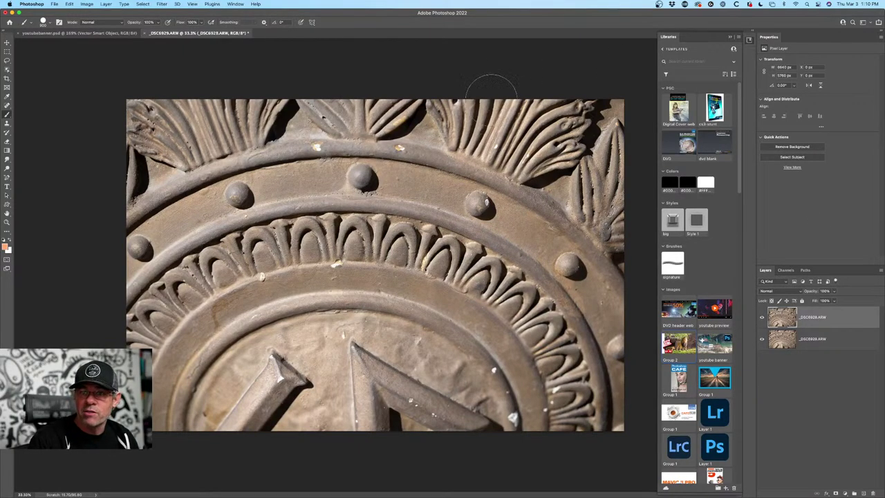
With the Move tool active, compare the top layer against the lower one and select both photo layers.
left_click(7, 43)
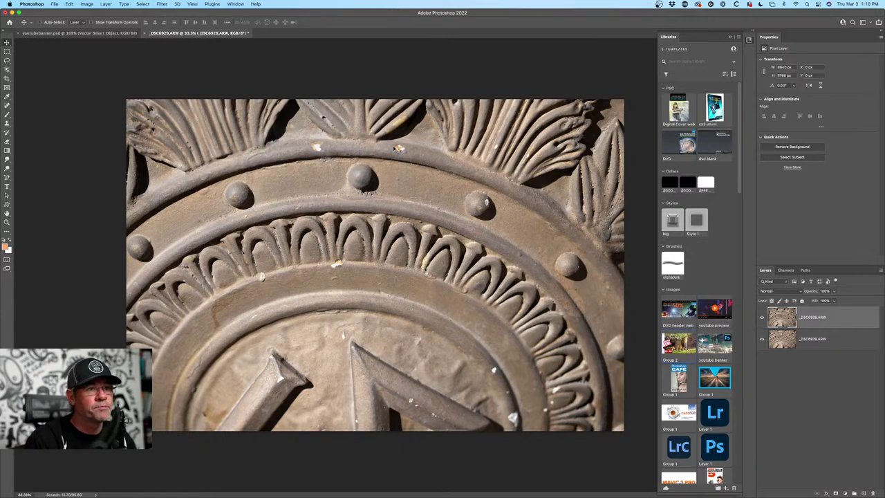
scroll(633, 212, "up", 1)
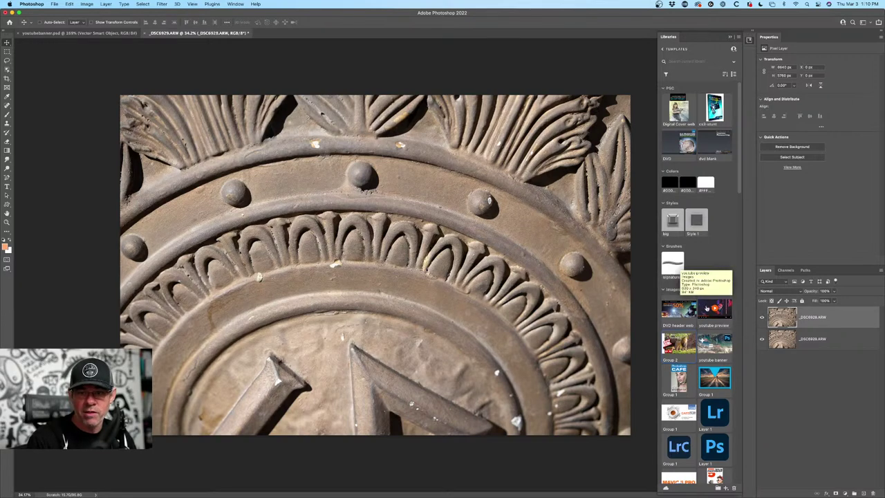
left_click(761, 317)
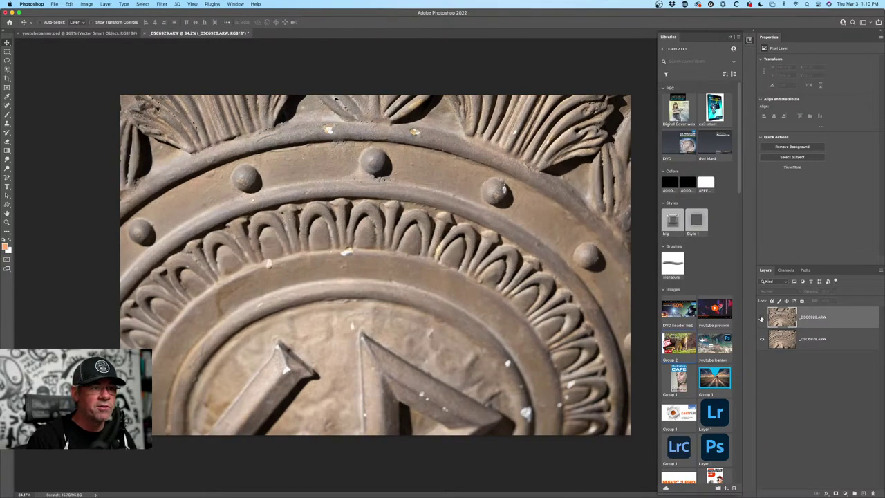
left_click(762, 317)
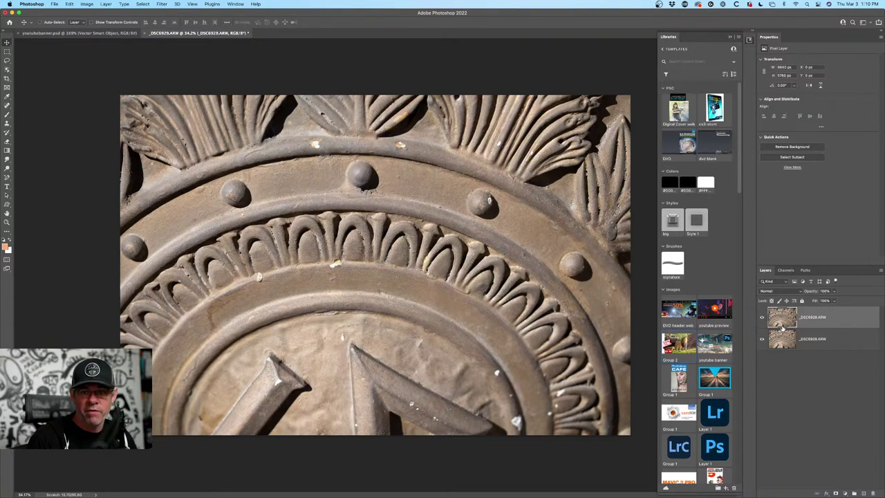
left_click(824, 338, "shift")
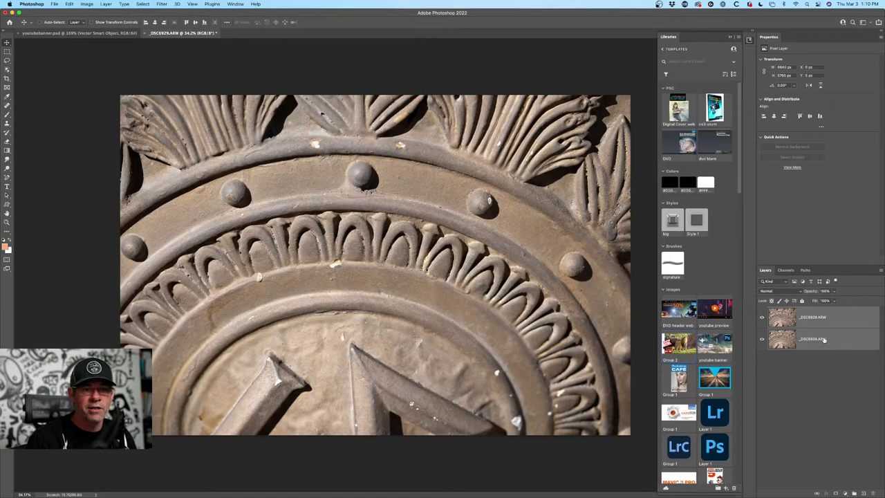
left_click(69, 3)
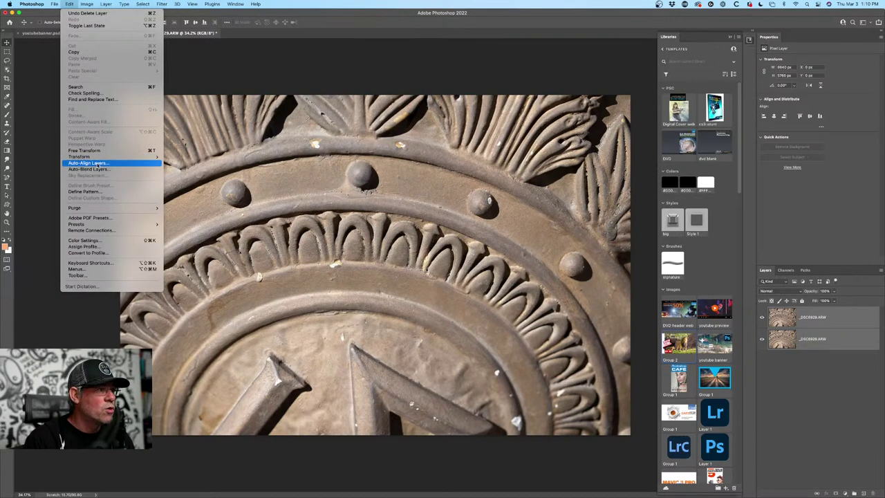
left_click(98, 163)
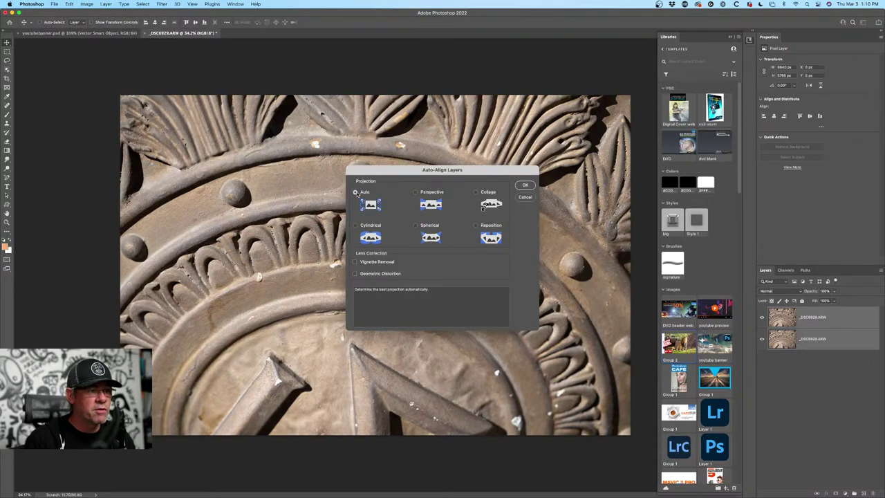
left_click(524, 186)
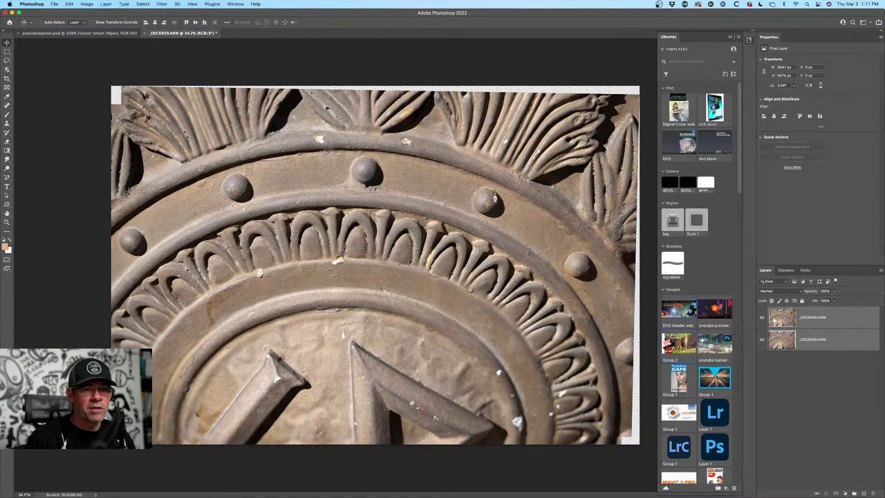
left_click(762, 318)
left_click(761, 317)
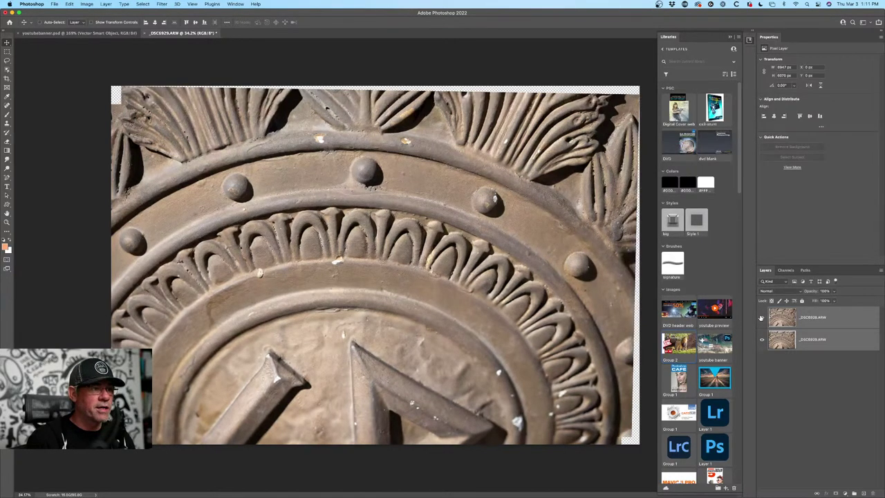
left_click(762, 317)
left_click(762, 317)
left_click(762, 317)
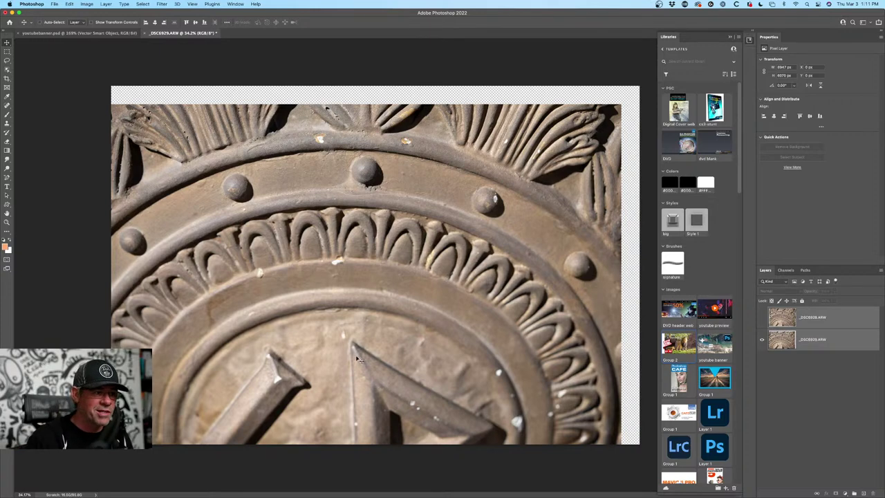
left_click(762, 318)
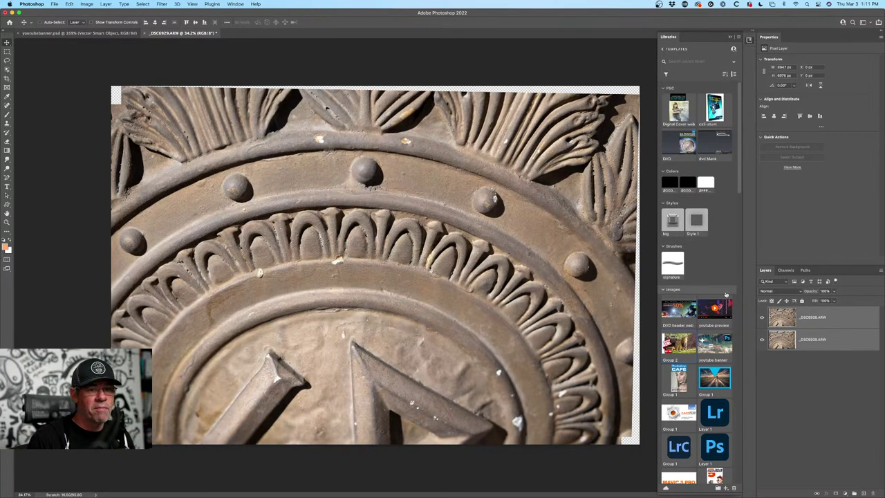
left_click(762, 317)
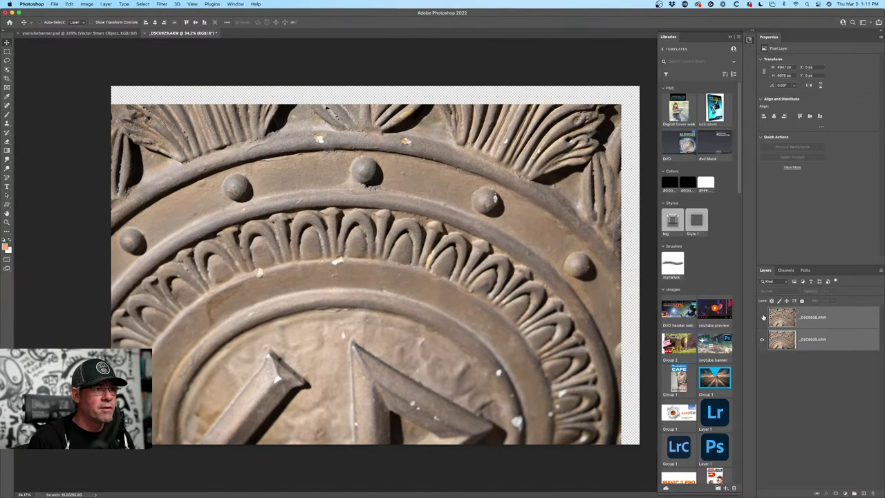
left_click(763, 317)
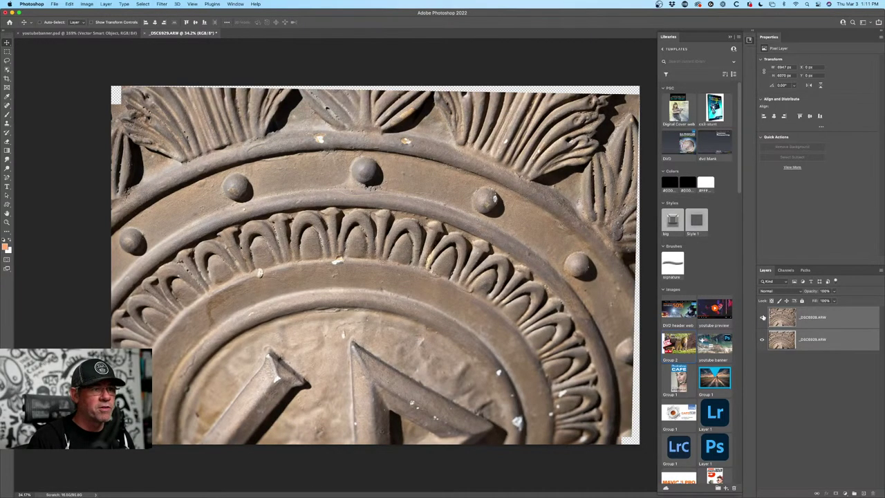
left_click(762, 317)
left_click(763, 317)
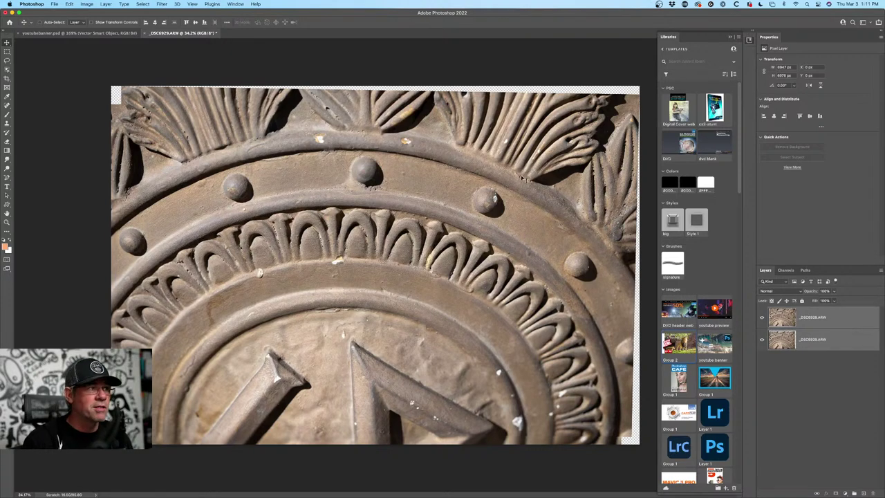
left_click(69, 4)
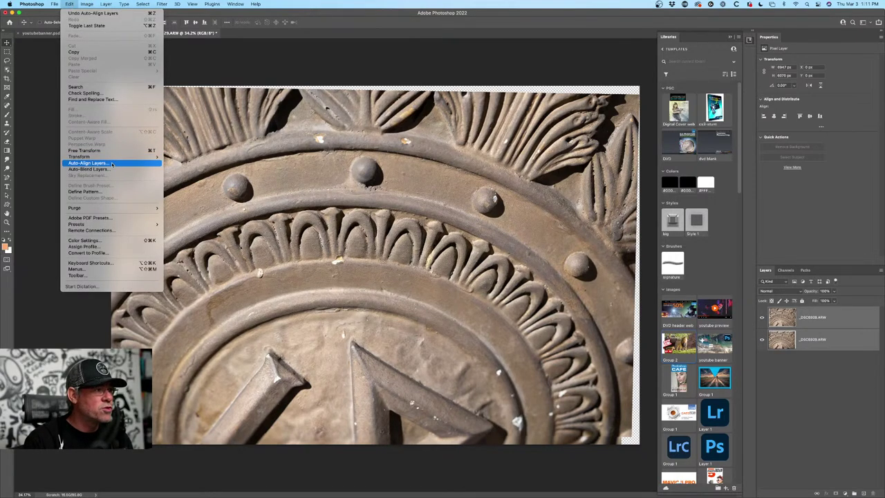
Auto-Blend the layers with Stack Images and Seamless Tones and Colors, then clear the selection.
left_click(113, 170)
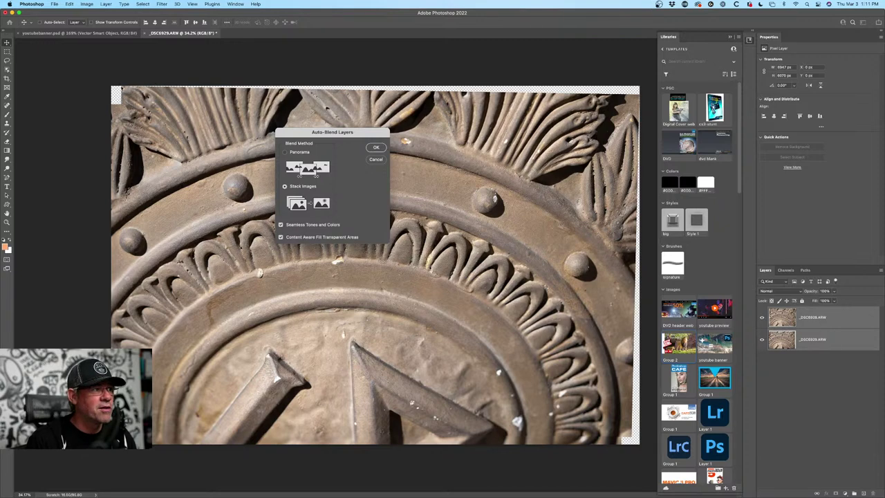
left_click(380, 148)
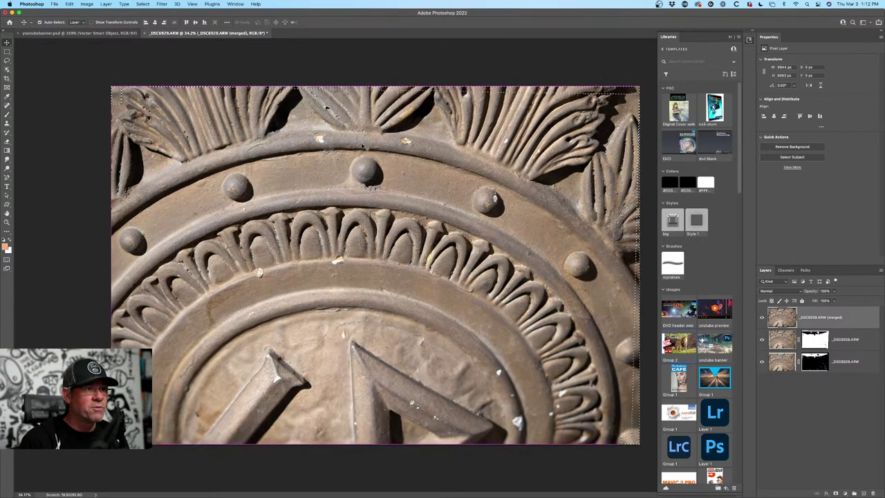
key("super+d")
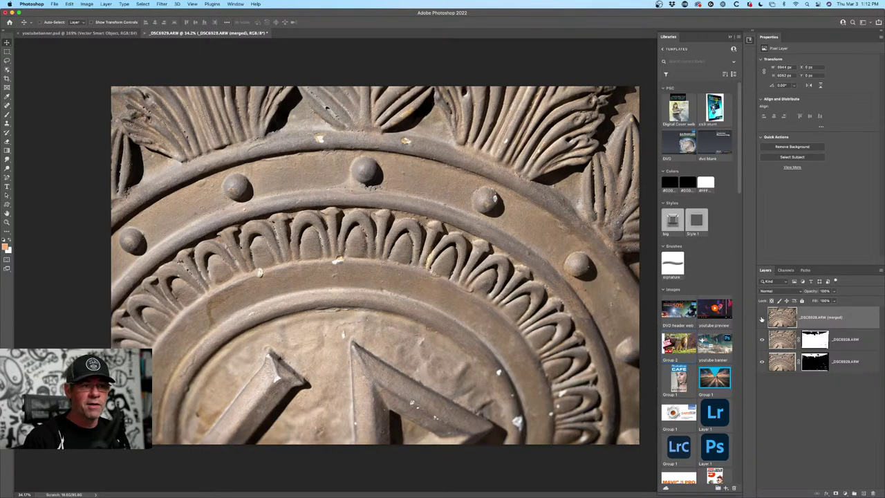
left_click(761, 318)
left_click(761, 318)
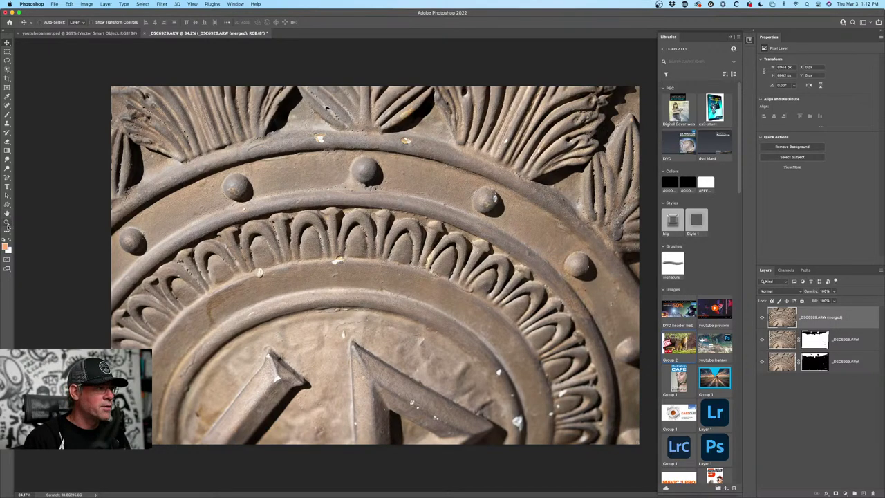
double_click(7, 222)
scroll(335, 266, "down", 5)
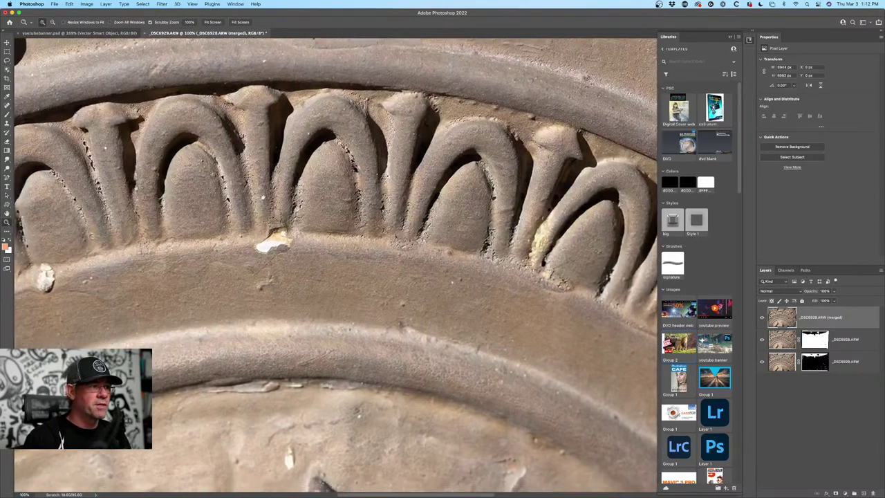
scroll(339, 347, "down", 5)
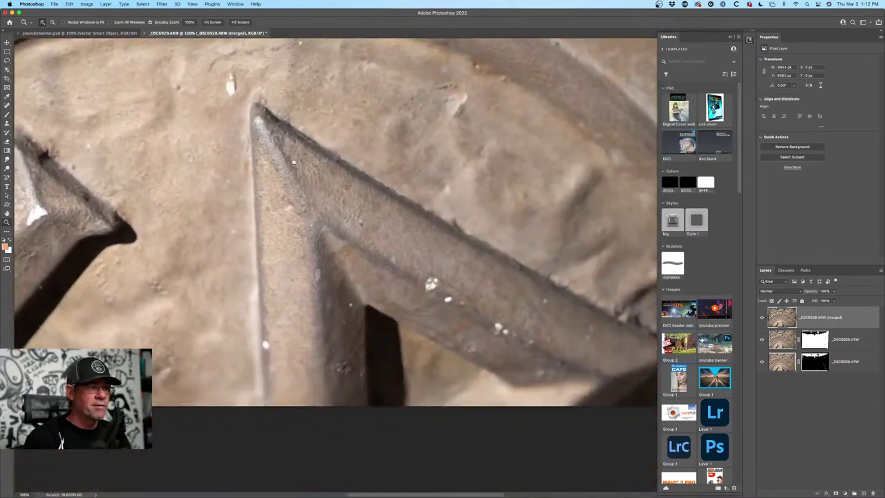
scroll(435, 437, "up", 8)
scroll(435, 437, "up", 8)
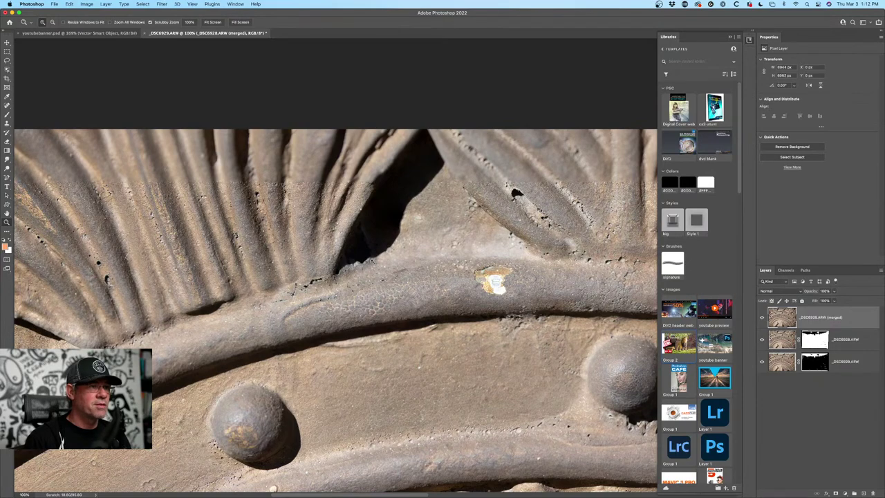
scroll(338, 274, "down", 2)
scroll(415, 207, "up", 4)
scroll(415, 208, "right", 3)
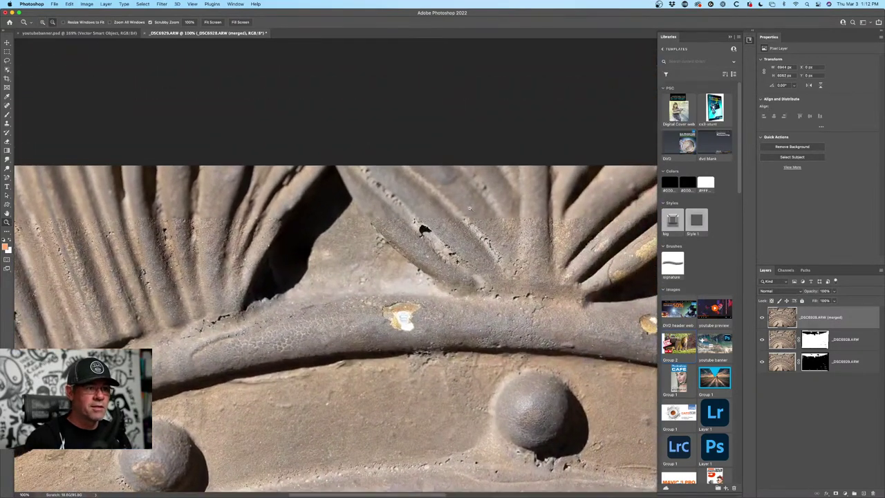
left_click(469, 210, "alt")
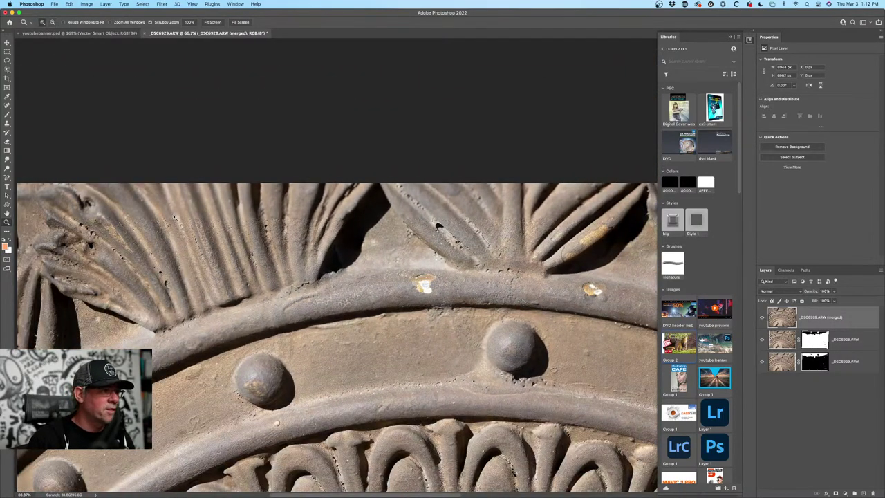
left_click_drag(310, 225, 407, 260)
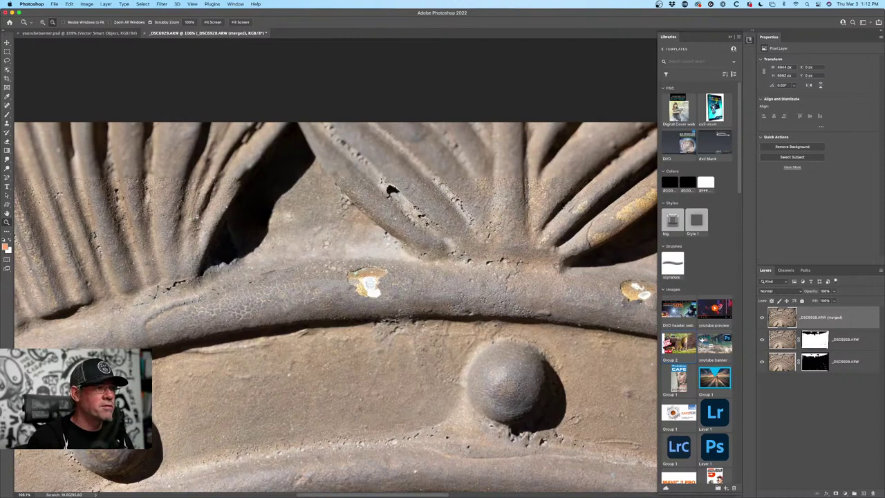
scroll(198, 217, "down", 5)
scroll(309, 166, "down", 6)
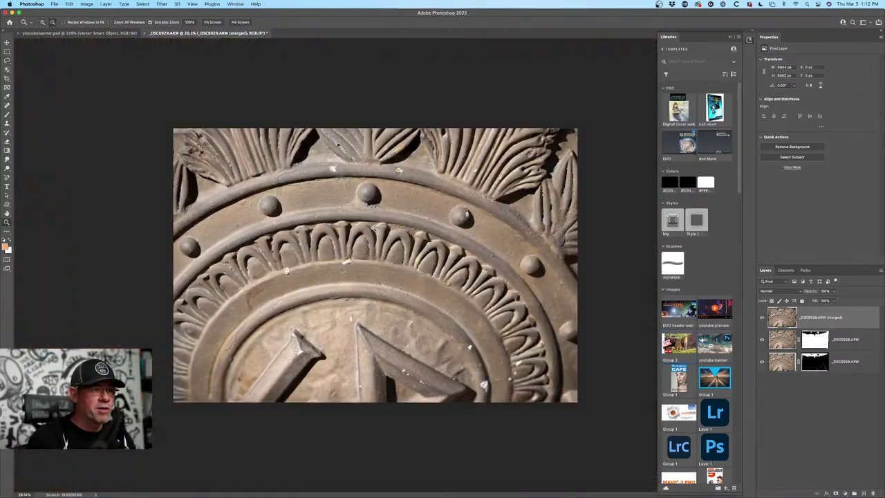
left_click_drag(374, 227, 377, 223)
left_click(377, 224, "alt")
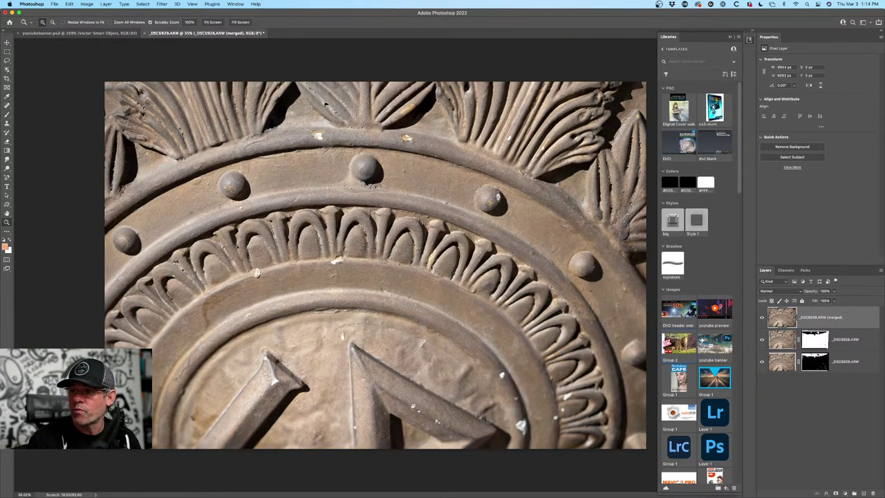
Select all eight viewer screenshots in Finder and preview the lighthouse post in Quick Look.
key("super+Tab")
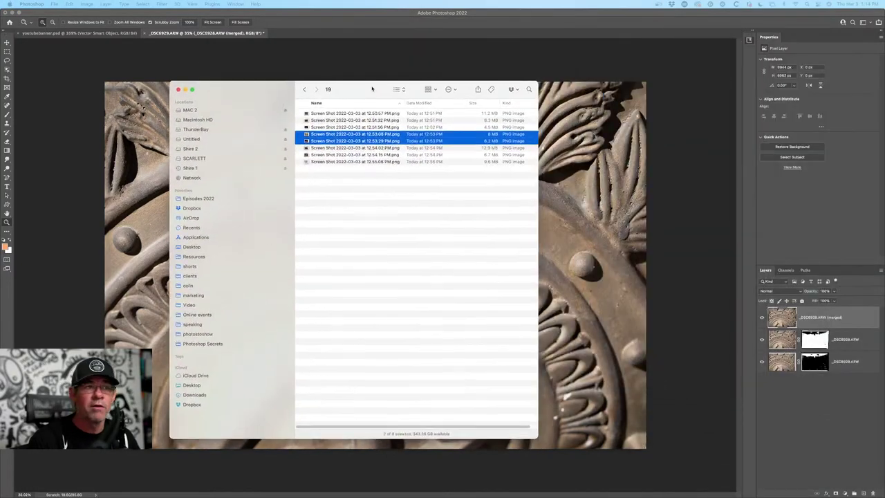
left_click_drag(371, 89, 302, 76)
left_click_drag(316, 198, 275, 87)
key("space")
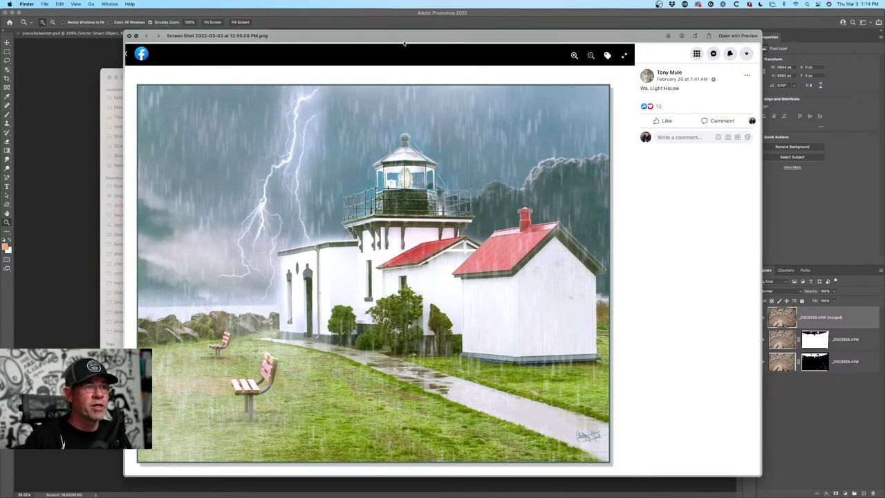
Move the preview aside and step past the cave scene to the desert steam-machine screenshot.
left_click_drag(197, 253, 130, 235)
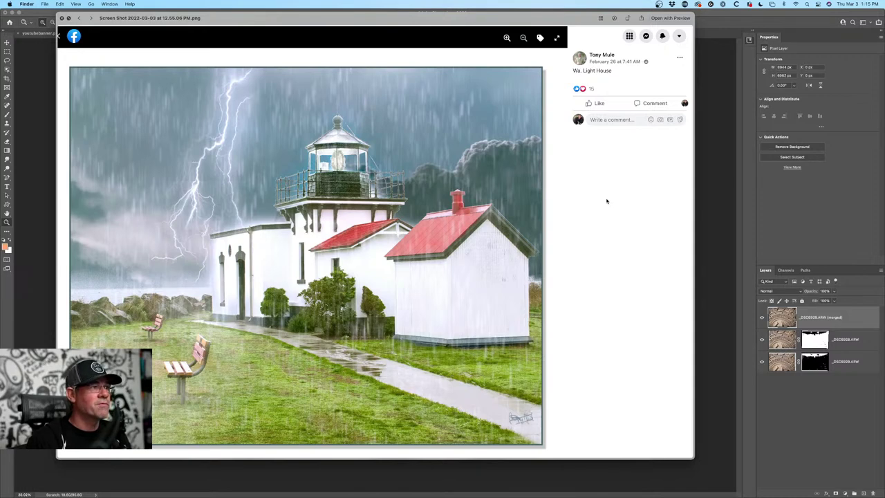
key("Left")
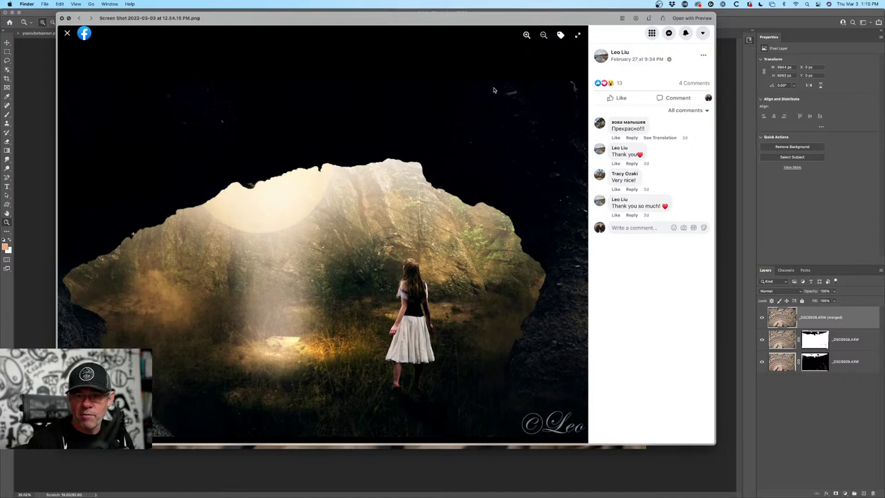
key("Left")
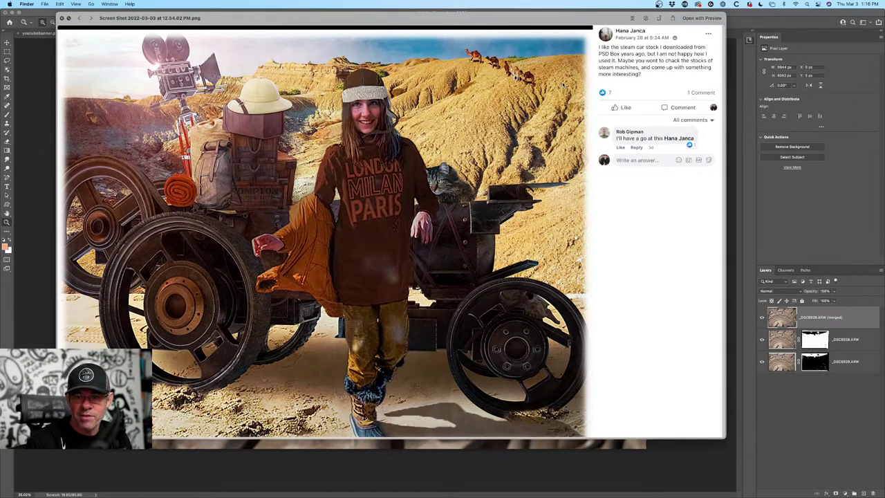
Advance past the sci-fi robot screenshot to the bear cub painting at an easel.
key("Up")
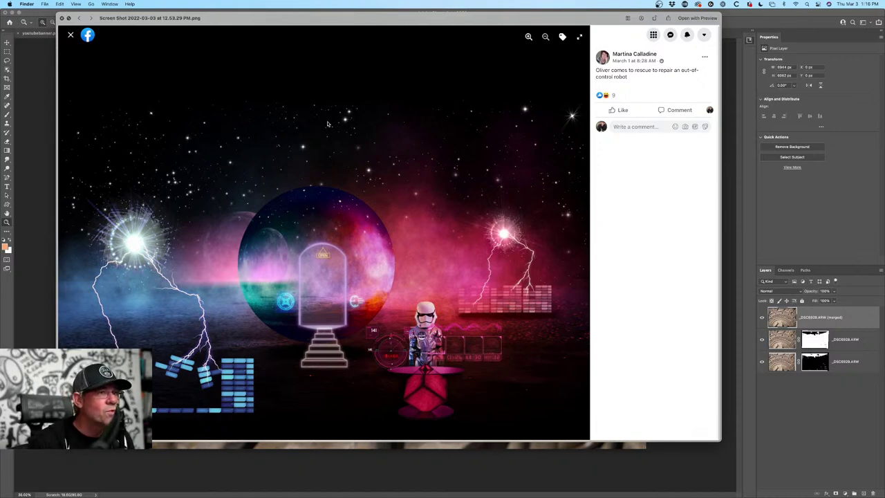
key("Left")
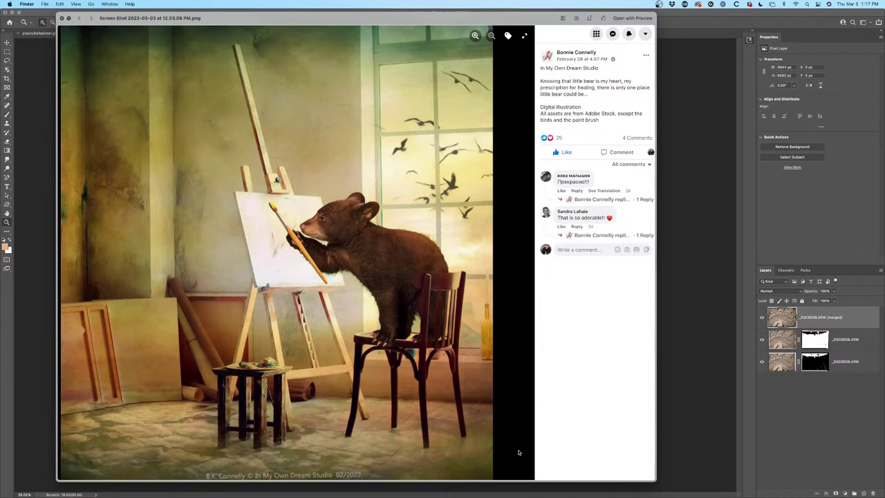
Advance Quick Look to the screenshot of two lemurs playing chess on a stump.
key("Left")
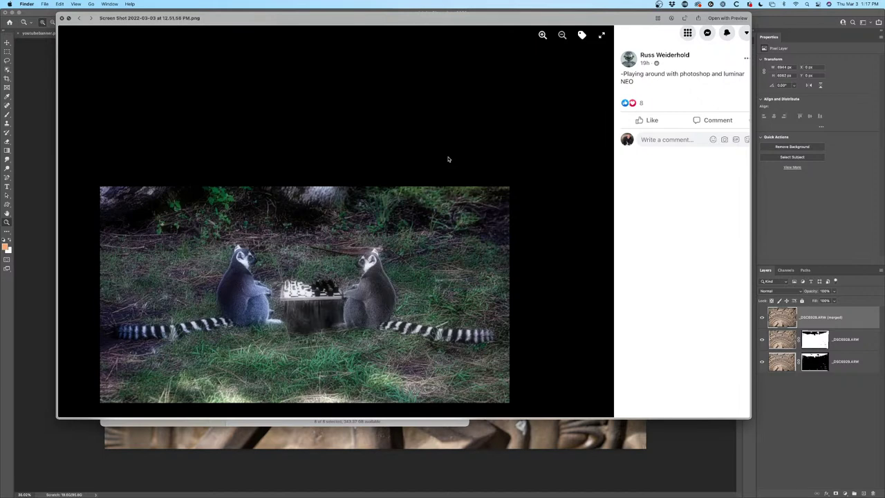
Advance Quick Look to Screen Shot 2022-03-03 at 12.51.32 PM, the RAM truck with a T-rex.
key("Left")
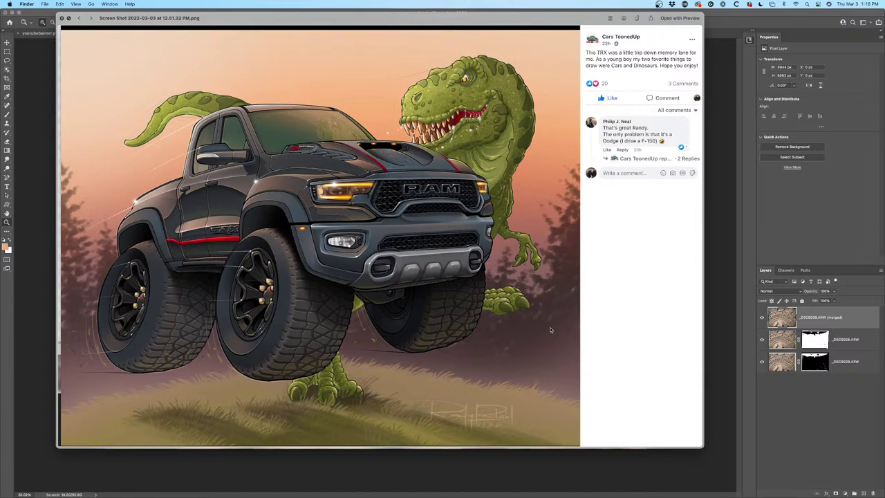
Step past the gradient-squares screenshot to Screen Shot 2022-03-03 at 12.56.06 PM, the lighthouse.
key("Left")
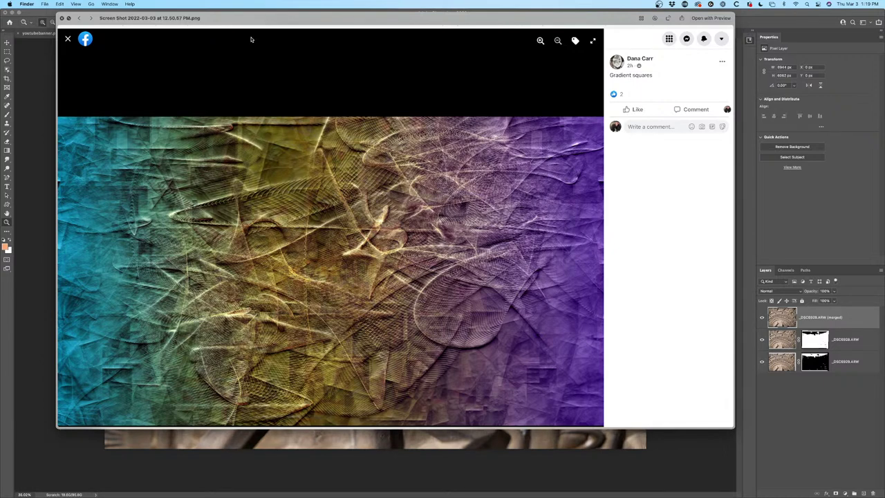
key("Right")
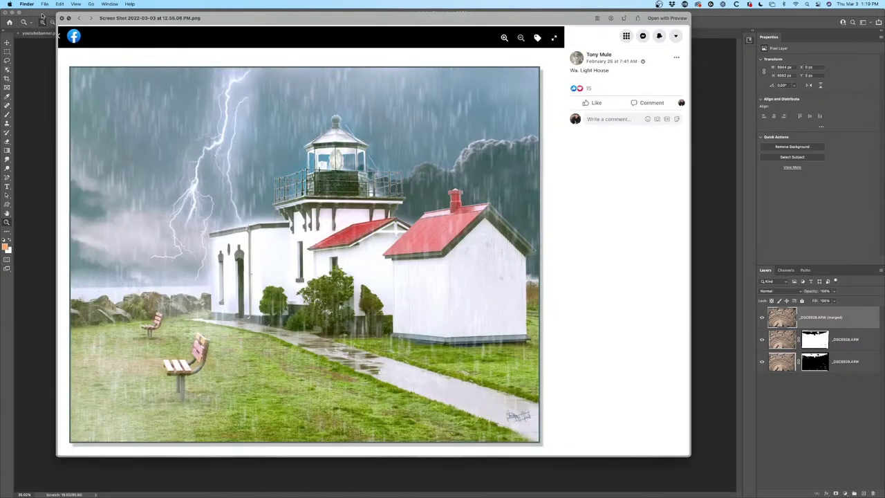
Close the Quick Look preview of the lighthouse screenshot.
left_click(61, 18)
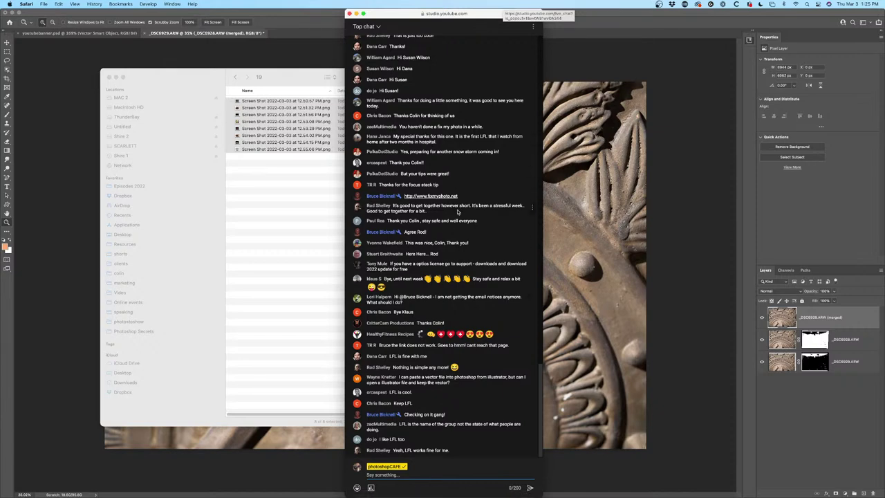
scroll(457, 213, "up", 1)
scroll(456, 212, "down", 1)
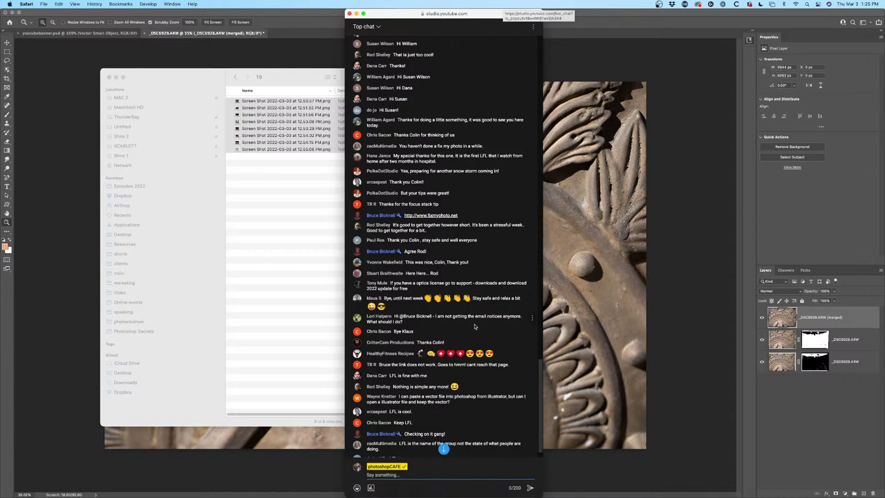
scroll(477, 326, "down", 1)
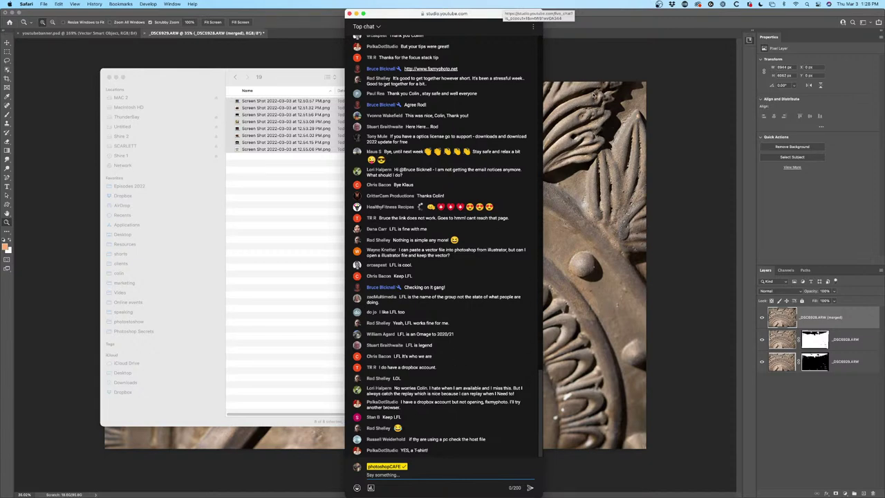
mouse_move(232, 488)
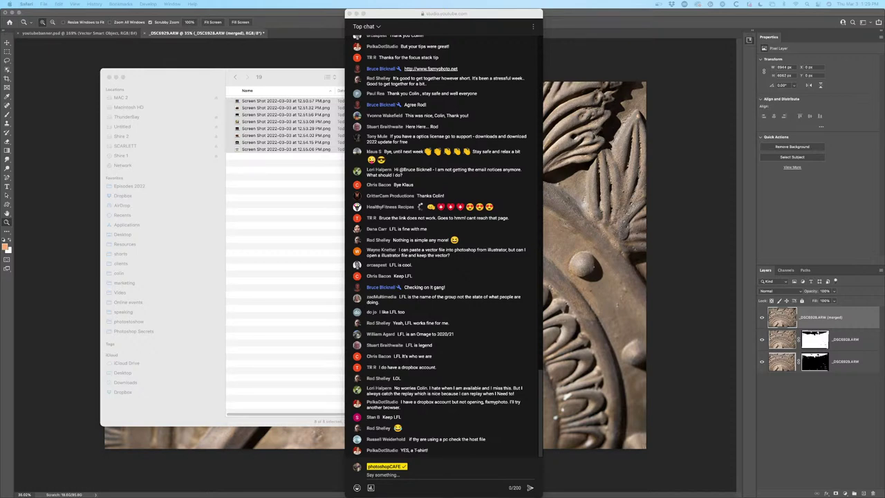
From the Fix My Photo upload page, load fixmyphoto.net in Safari to test its redirect.
left_click(431, 68)
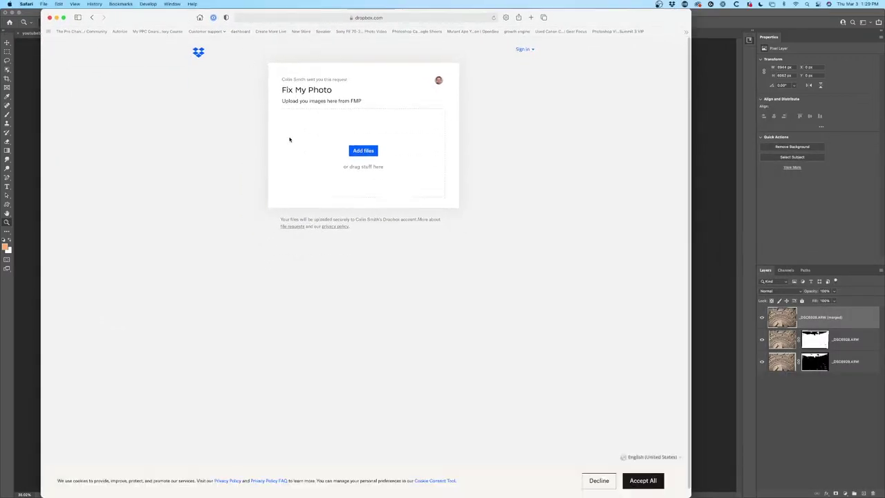
left_click(409, 19)
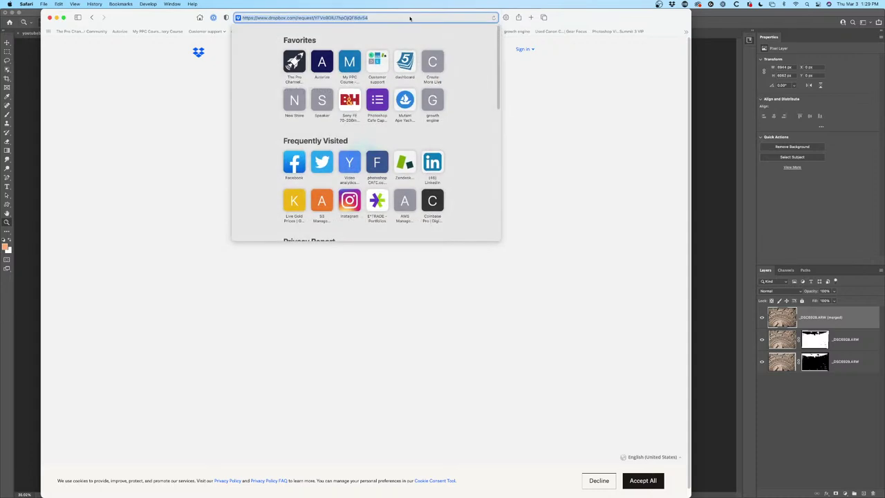
type("fix")
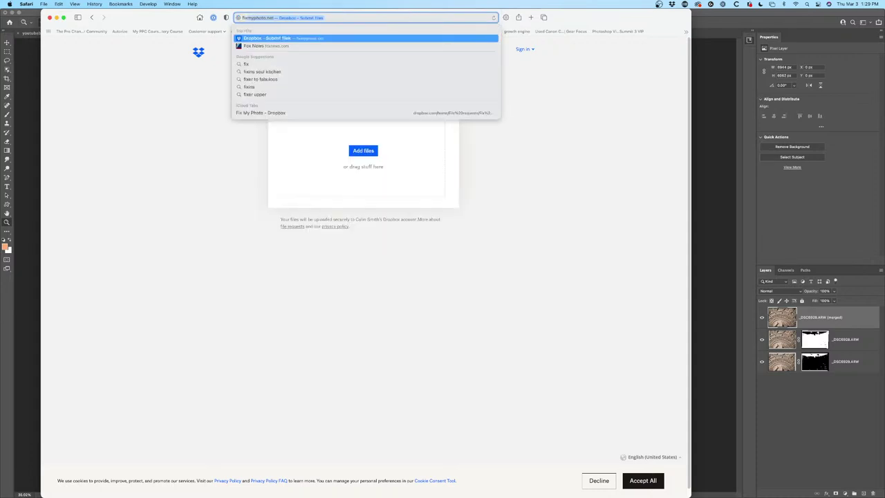
type("mypho")
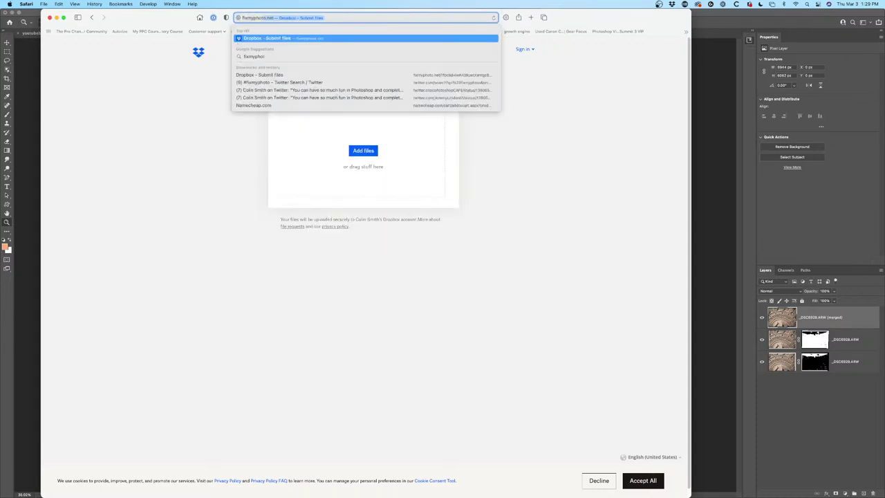
type("to.n")
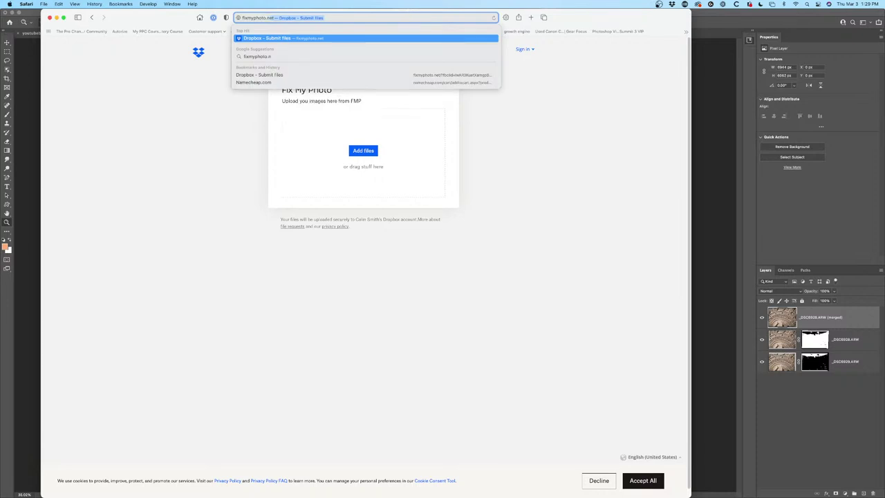
type("et")
key("Return")
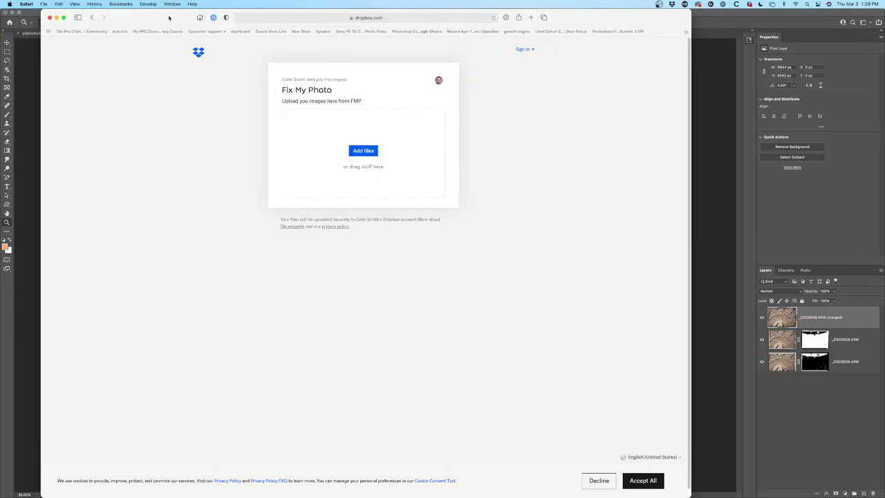
Lower the browser window, retest the redirect with 'FixMyPhoto.net', then close Safari's window.
left_click_drag(168, 18, 211, 108)
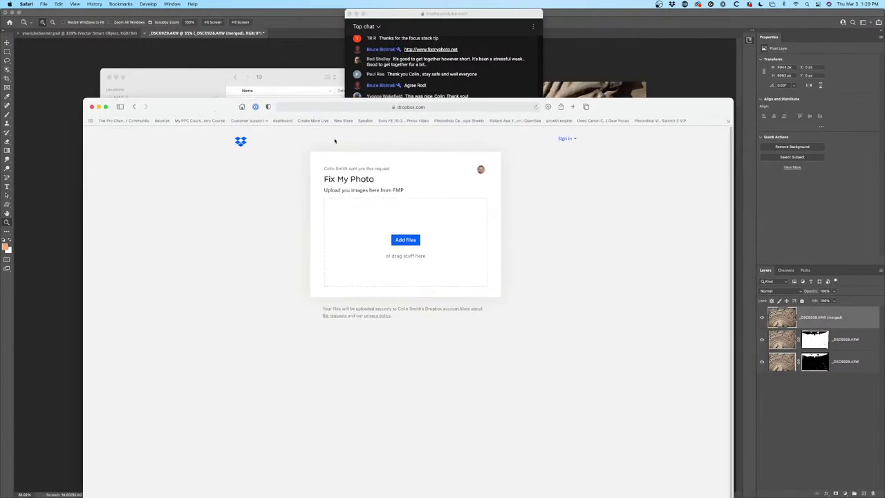
left_click(443, 107)
type("F")
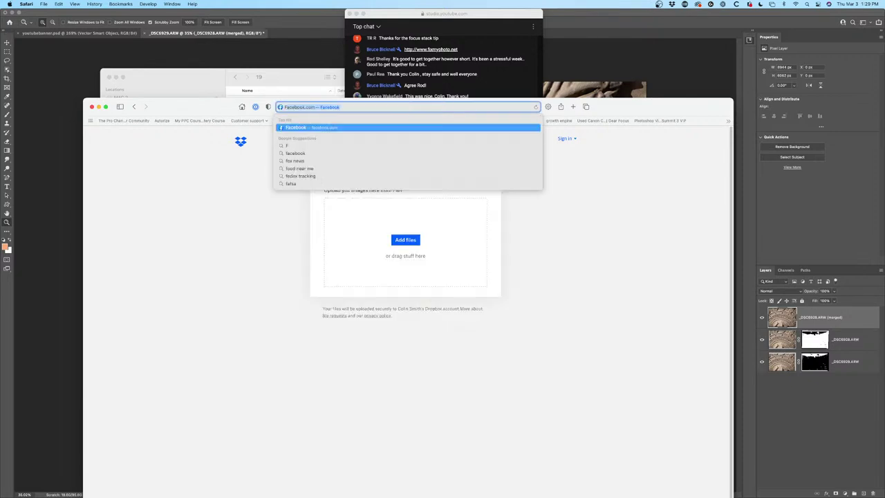
type("ixMyPhoto.")
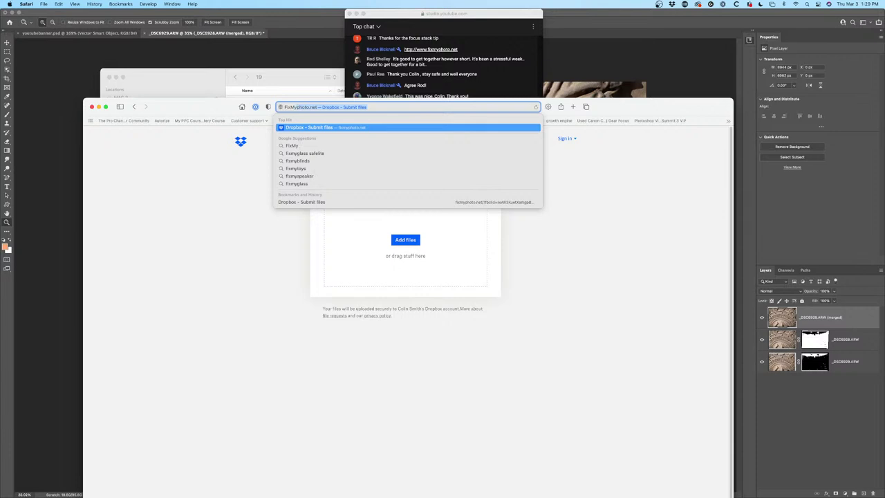
type("n")
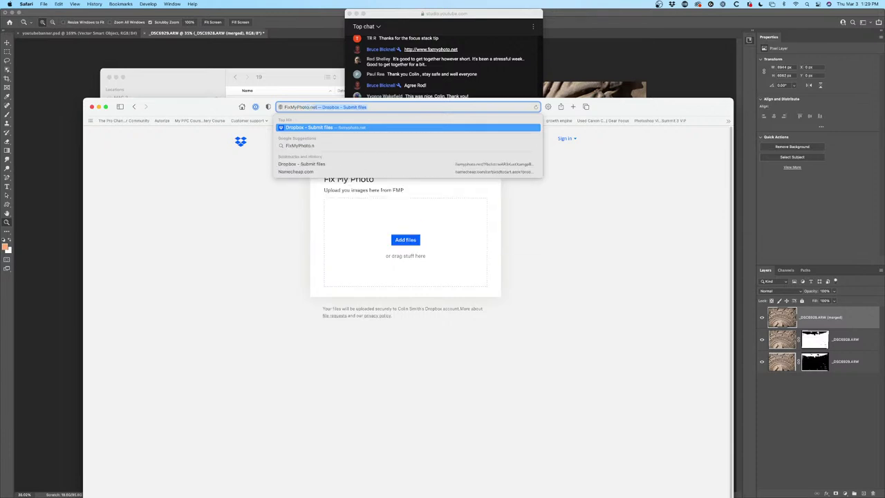
type("et")
key("Return")
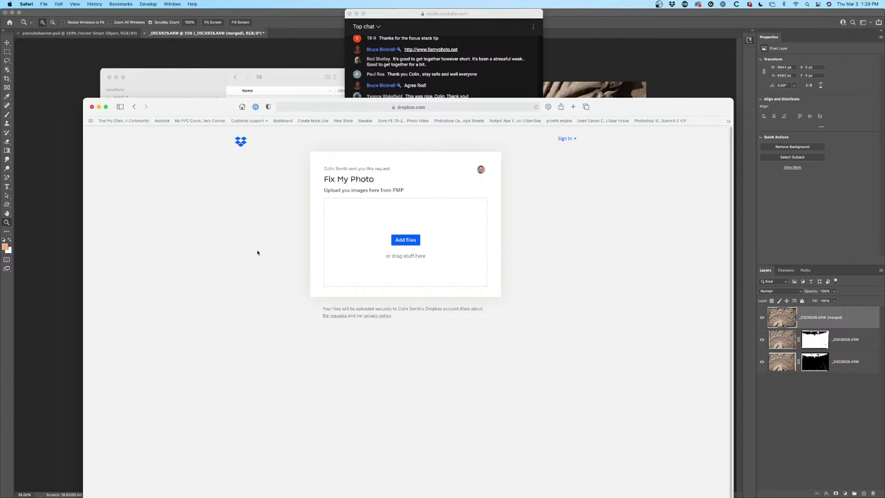
key("super+w")
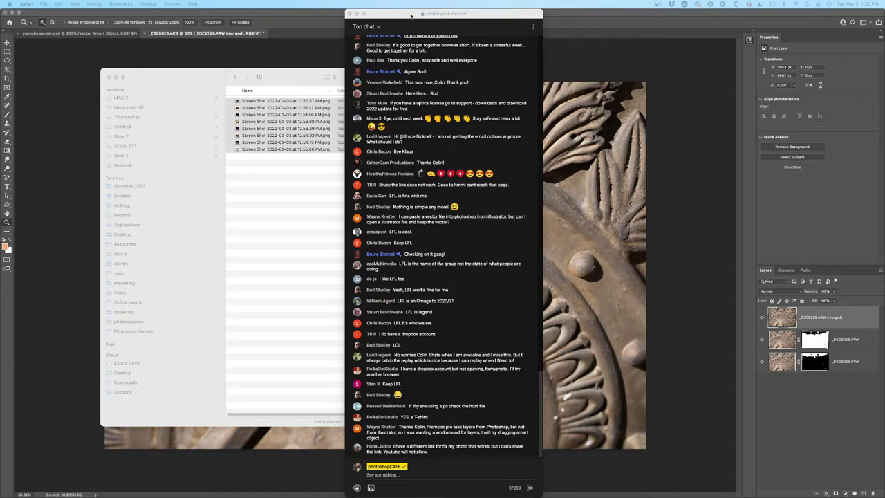
Shift the chat window left, then paste and send the Dropbox file-request link in live chat.
left_click_drag(411, 15, 342, 15)
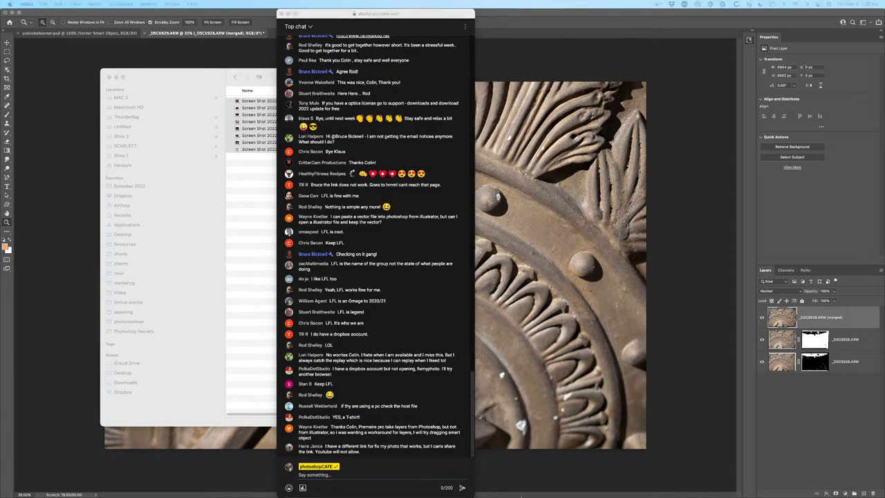
left_click(349, 475)
type("https://www.dropbox.com/request/YFVo9DIU7hpQjQF8dv54")
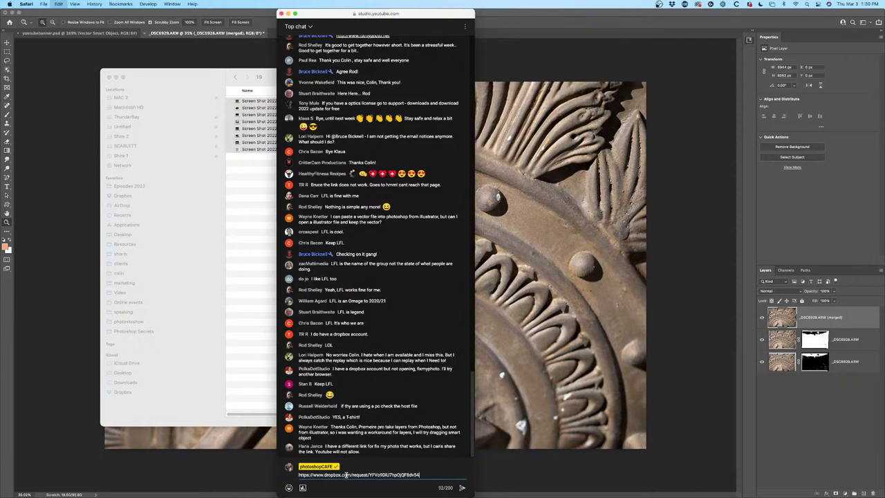
key("Return")
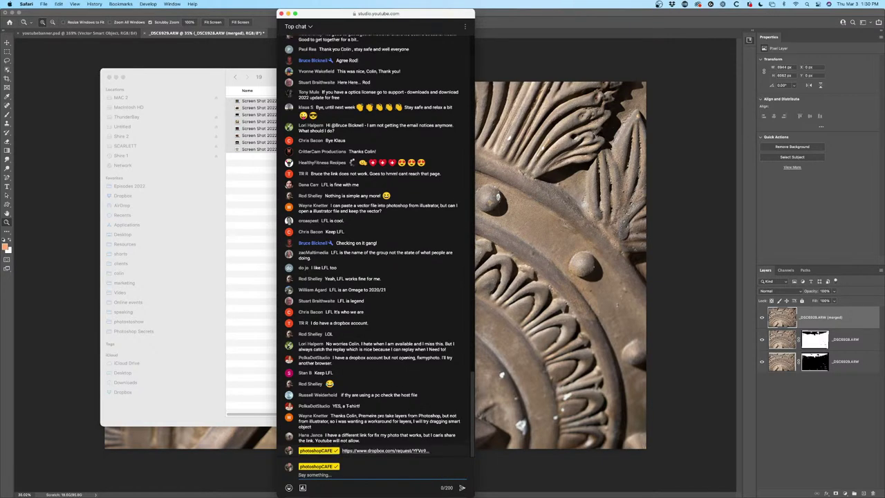